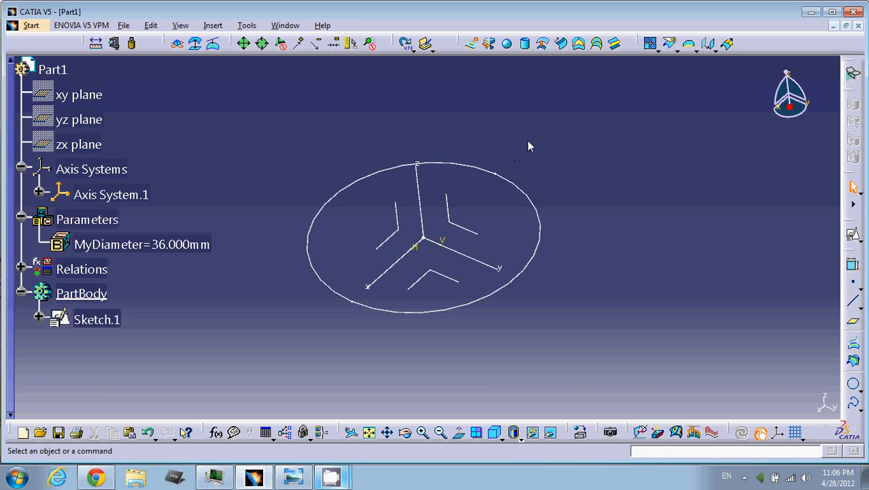
- Create a new part named Part2 with hybrid design and the geometrical set option off
click(125, 27)
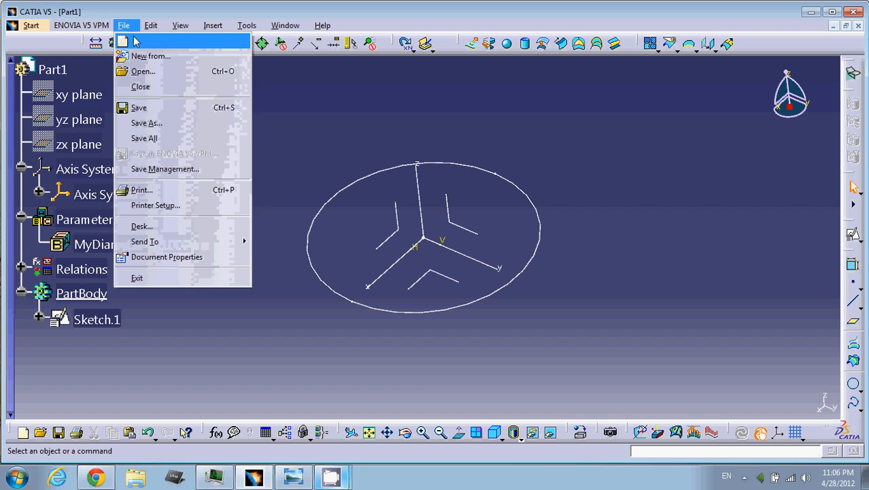
click(133, 39)
key(p)
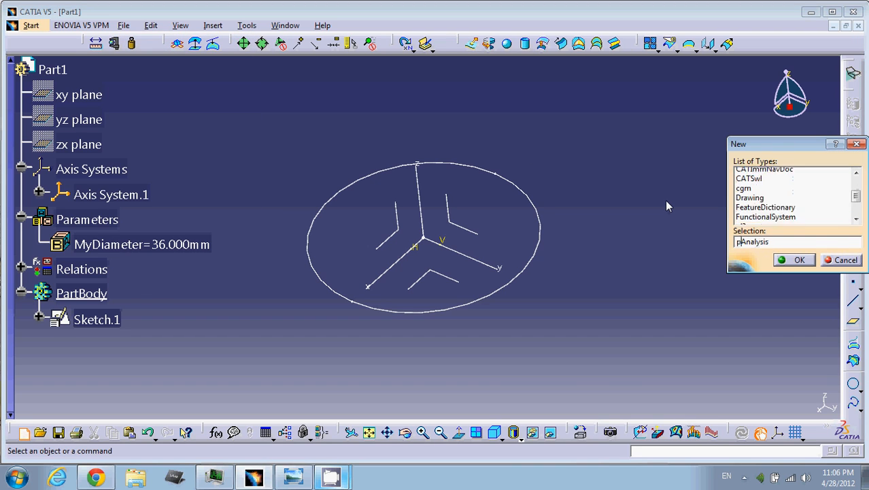
click(797, 261)
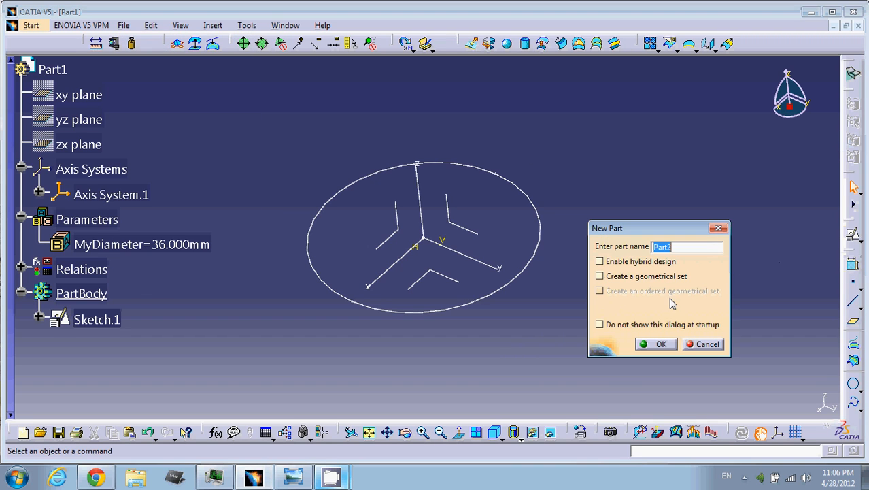
click(656, 344)
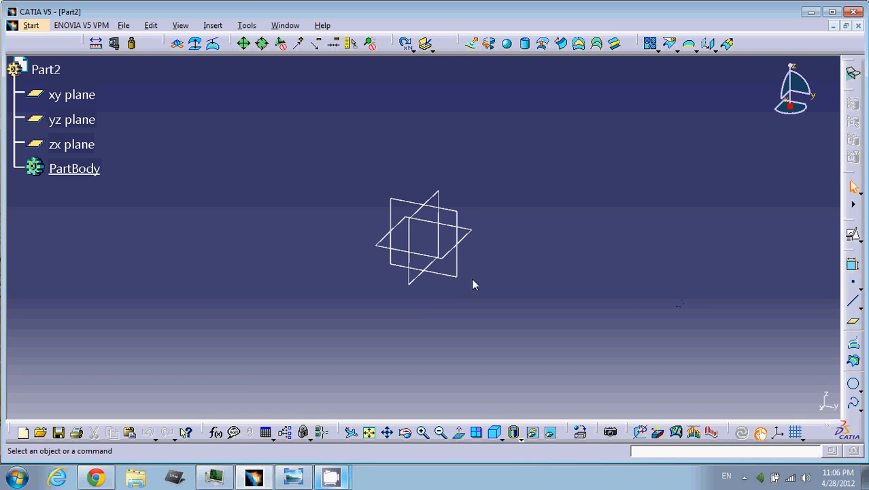
middle_click(440, 187)
scroll(75, 114, up, 1)
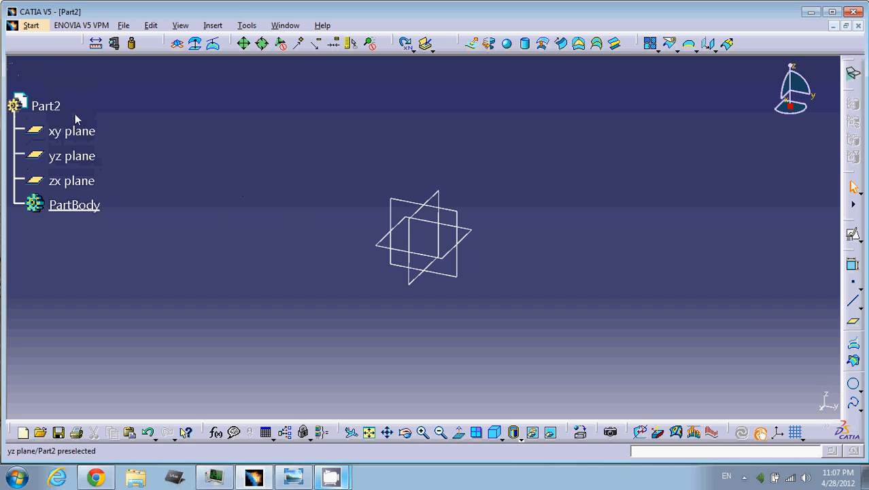
middle_click(240, 150)
scroll(240, 150, down, 1)
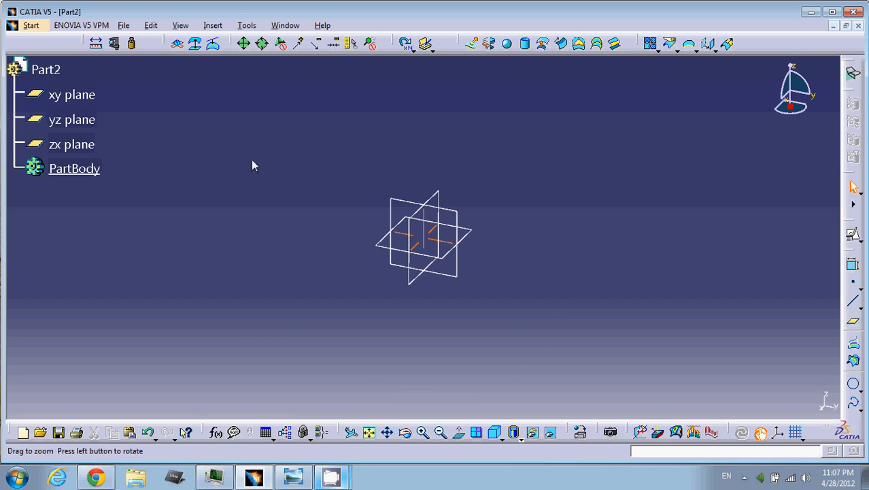
click(46, 121)
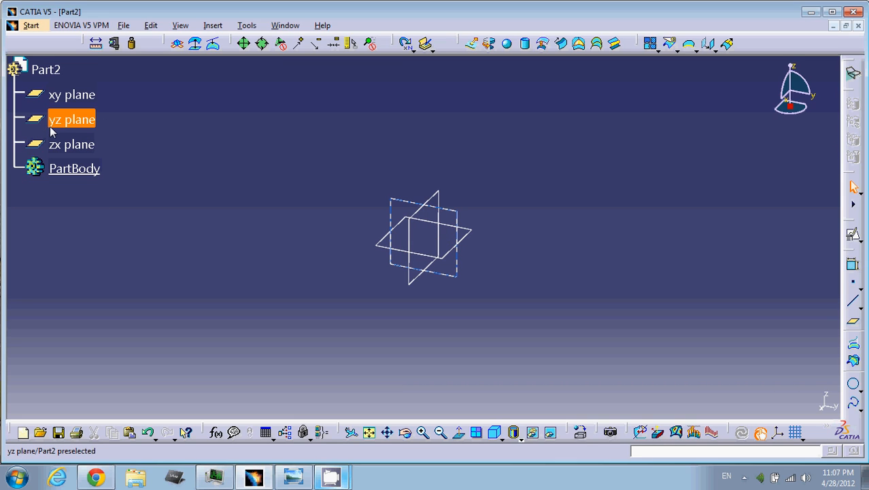
scroll(68, 100, up, 1)
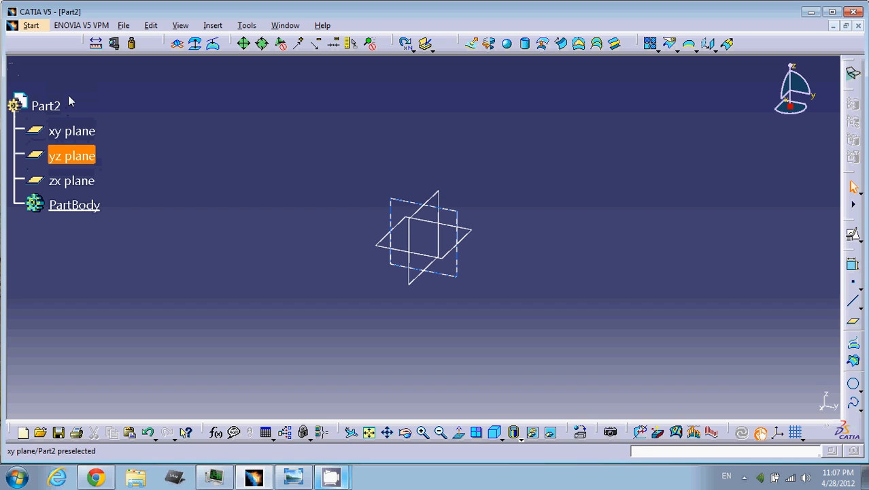
scroll(202, 130, down, 1)
click(203, 130)
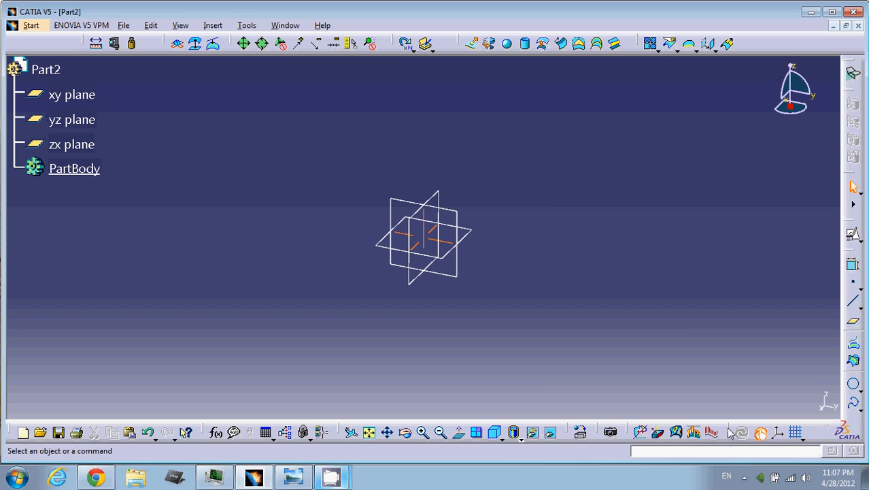
- Undock the Tools toolbar and dock it again ahead of its neighbour so all its commands are accessible
drag(734, 431, 575, 299)
drag(585, 263, 572, 237)
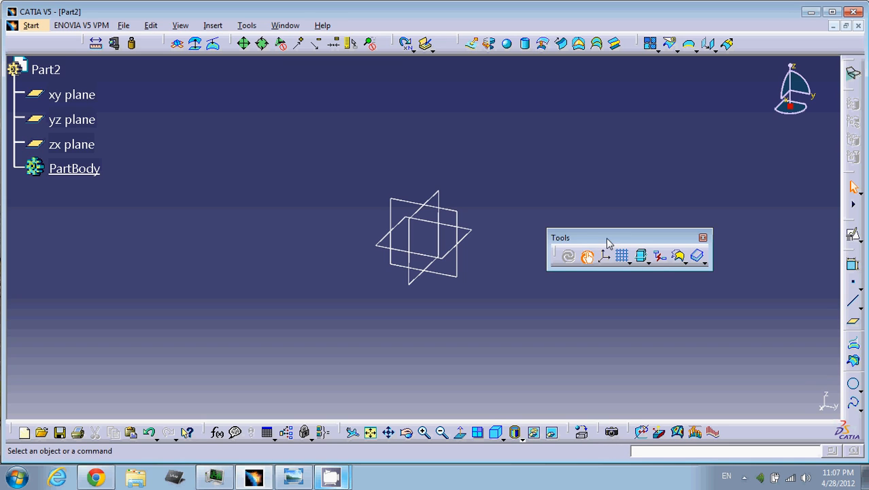
drag(607, 241, 767, 424)
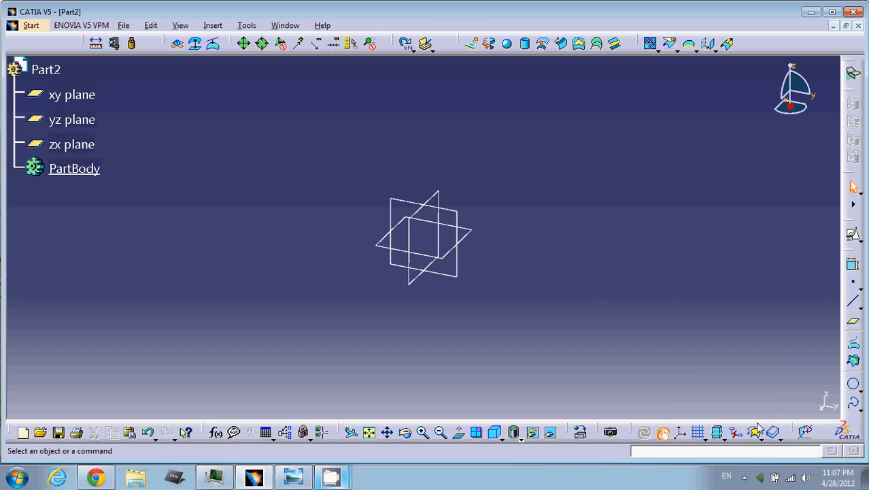
- Insert an axis system of type Standard, leaving the origin and all three axes without a selection
click(211, 26)
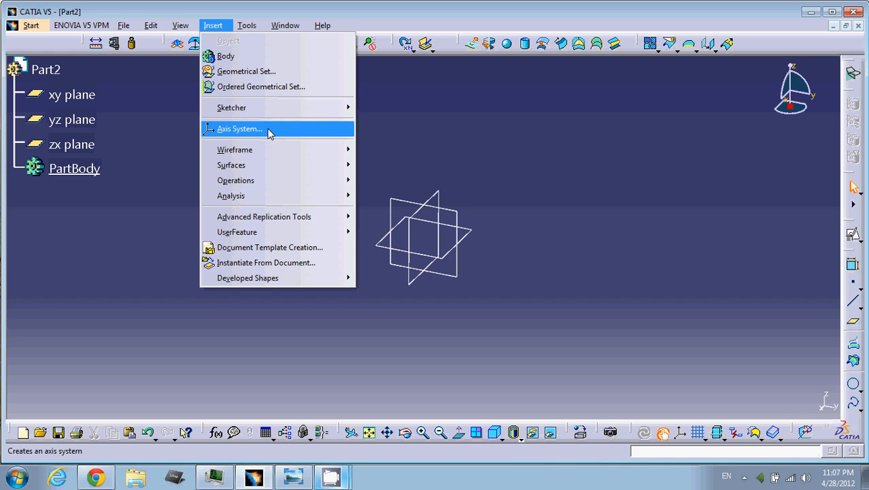
click(270, 133)
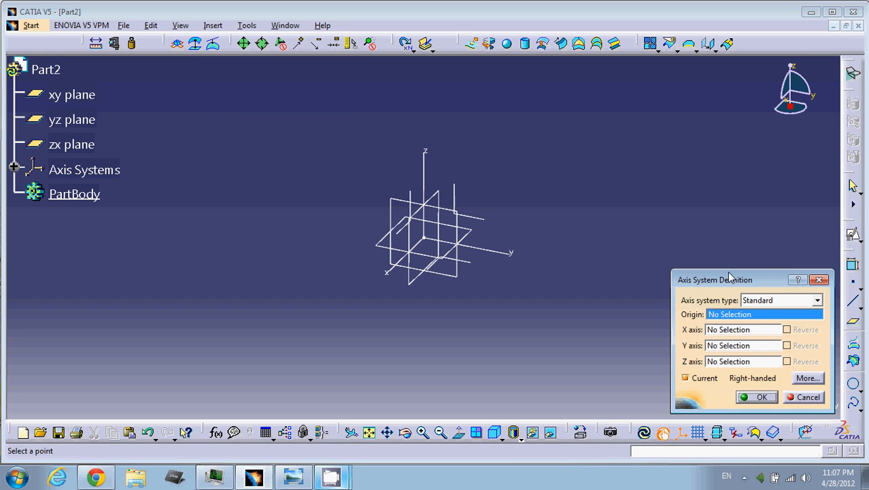
drag(729, 275, 666, 187)
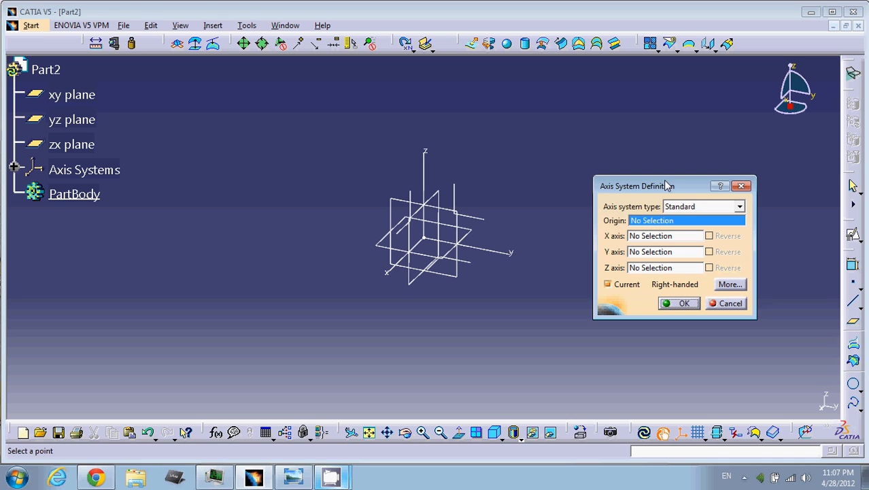
click(740, 206)
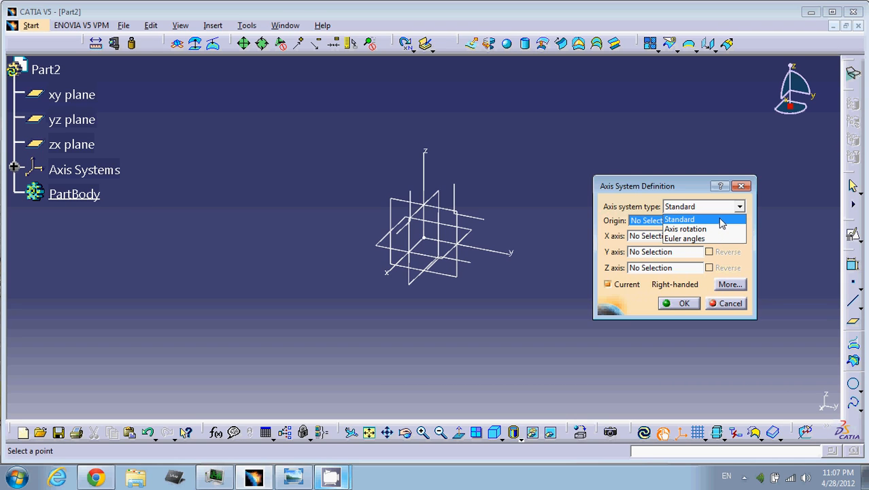
click(722, 223)
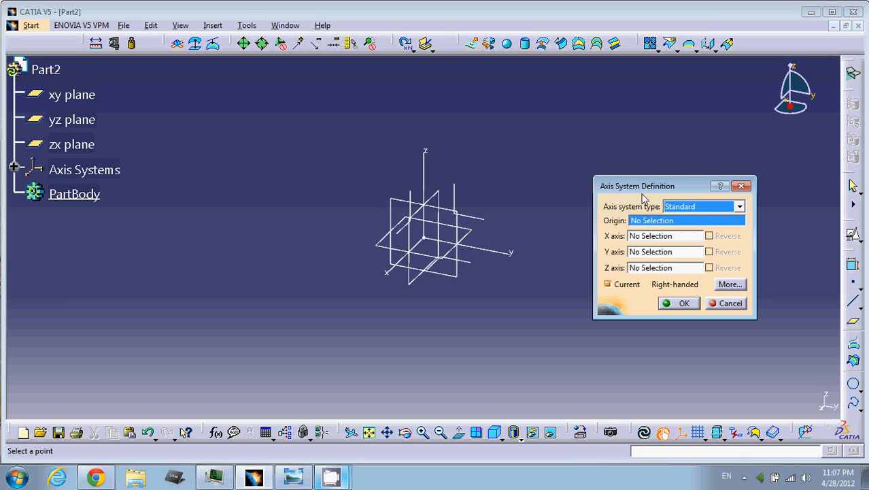
drag(643, 192, 639, 162)
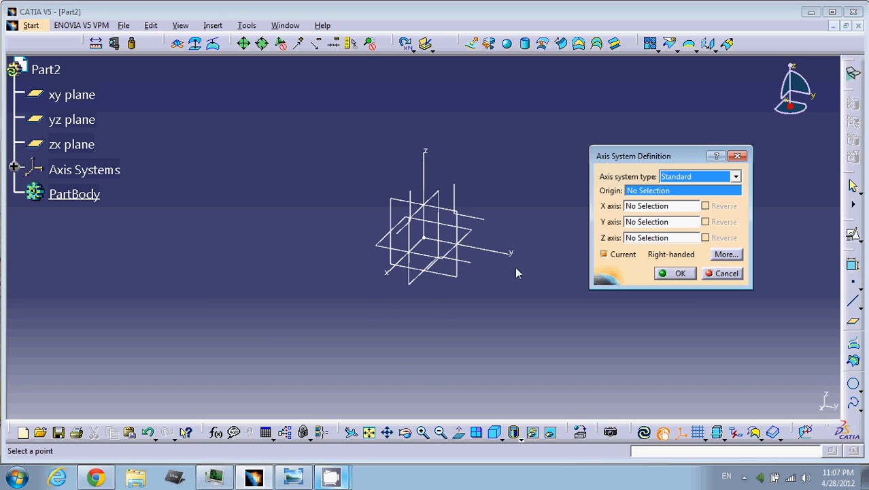
click(680, 274)
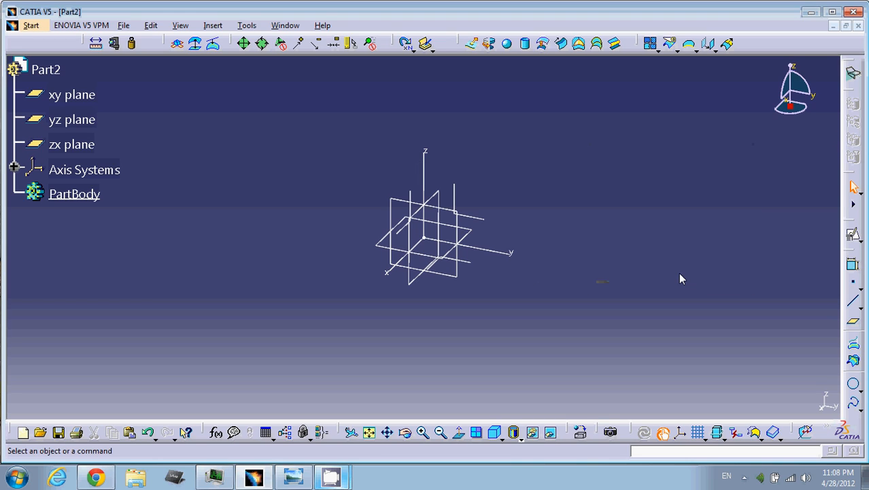
- Expand the Axis Systems branch in the specification tree and hide the xy, yz and zx planes
click(14, 167)
click(14, 168)
middle_drag(323, 165, 323, 210)
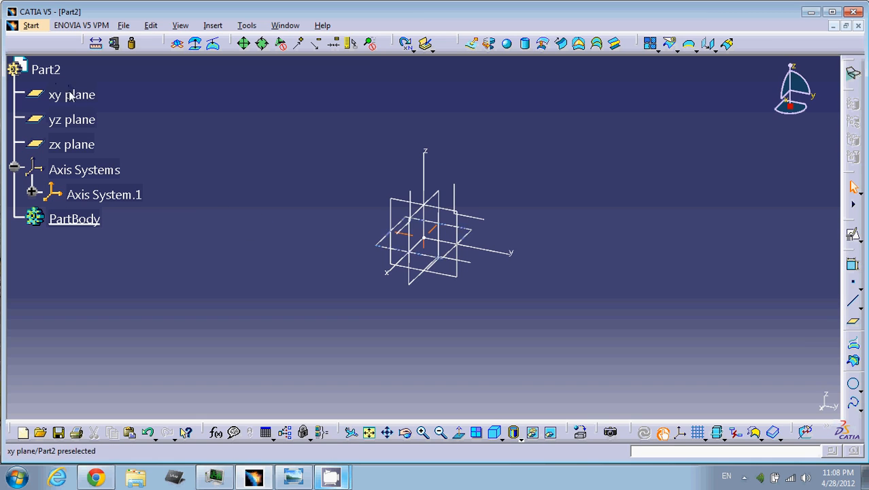
right_click(64, 148)
click(93, 189)
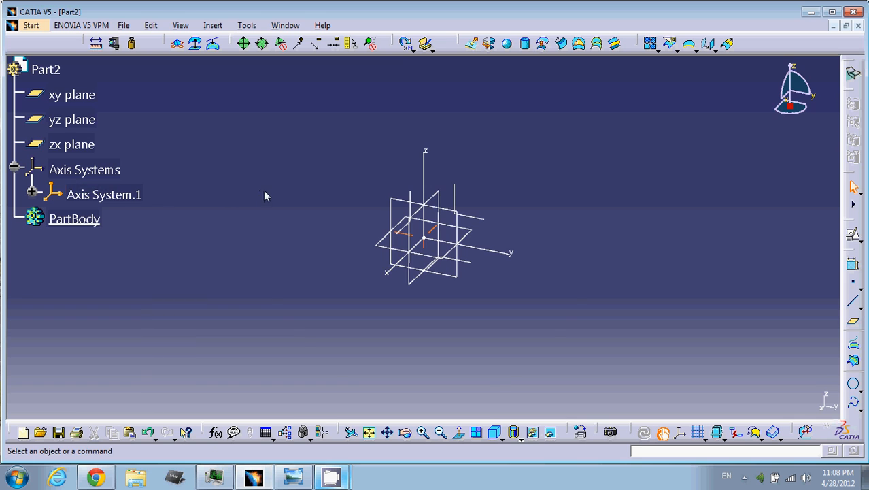
middle_drag(266, 195, 359, 186)
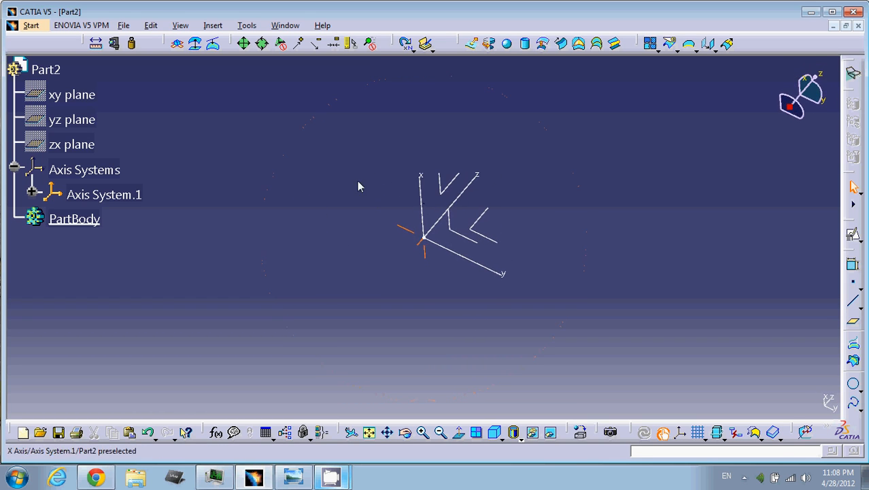
- Set the axis system display size to 10 mm in the Part Infrastructure display options
click(245, 27)
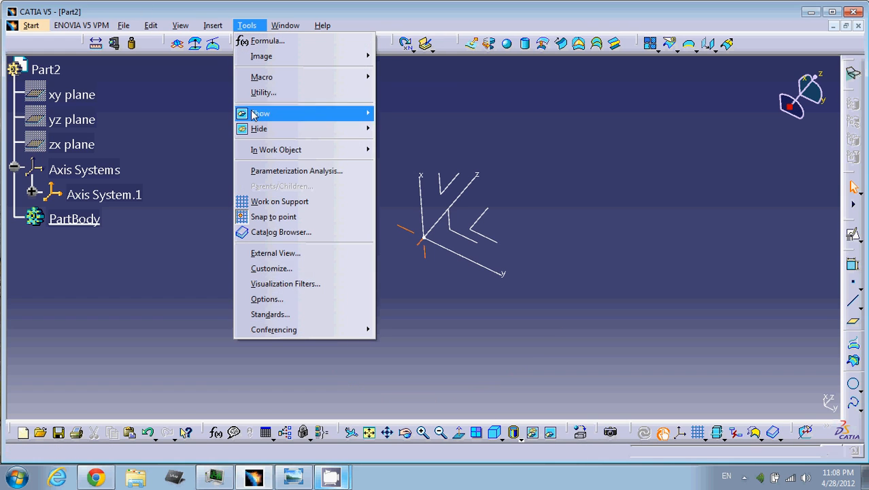
click(294, 301)
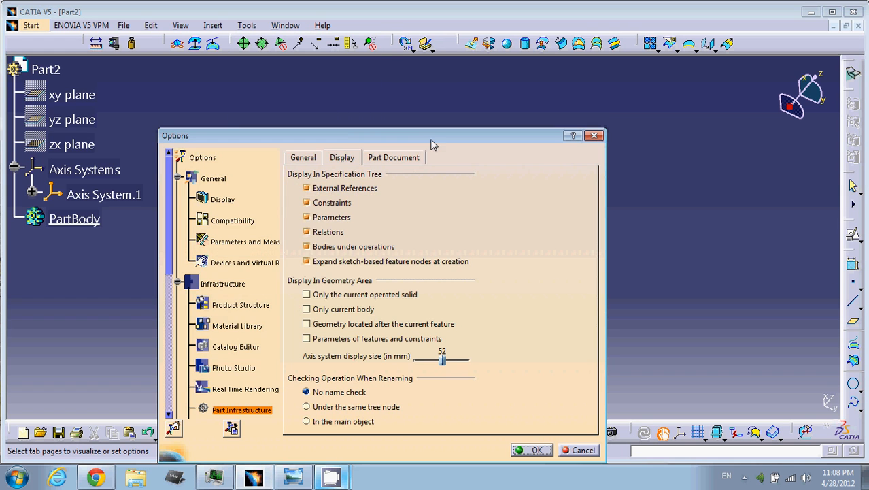
drag(432, 139, 466, 99)
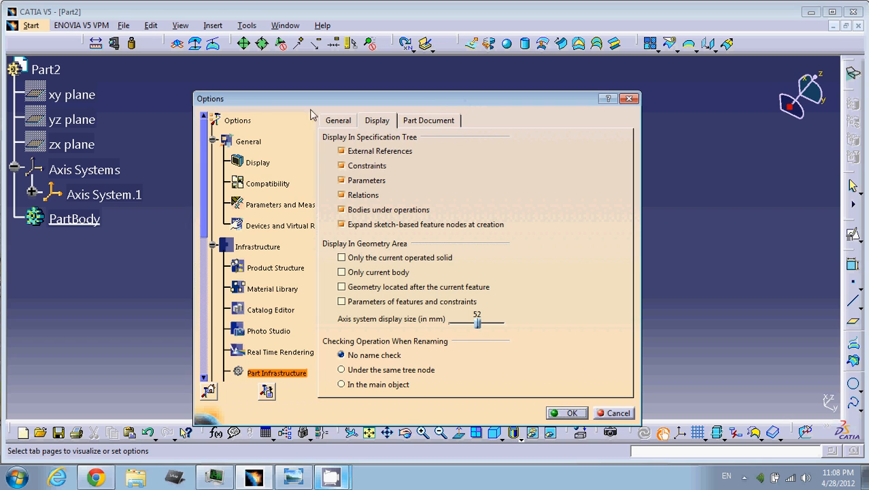
scroll(206, 159, down, 1)
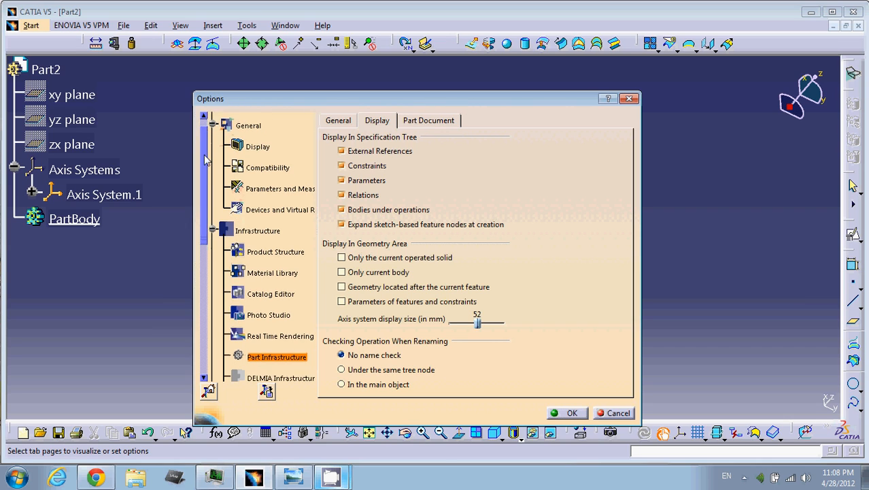
scroll(204, 139, up, 1)
click(212, 141)
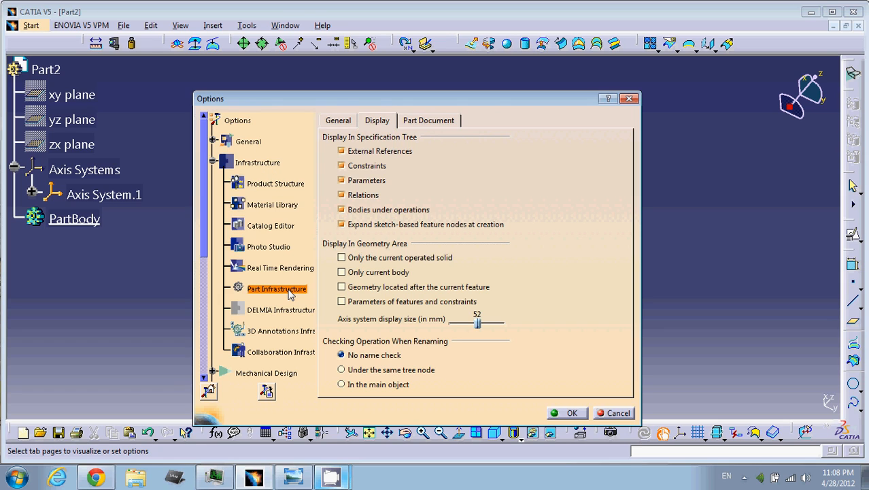
click(378, 122)
drag(479, 326, 456, 326)
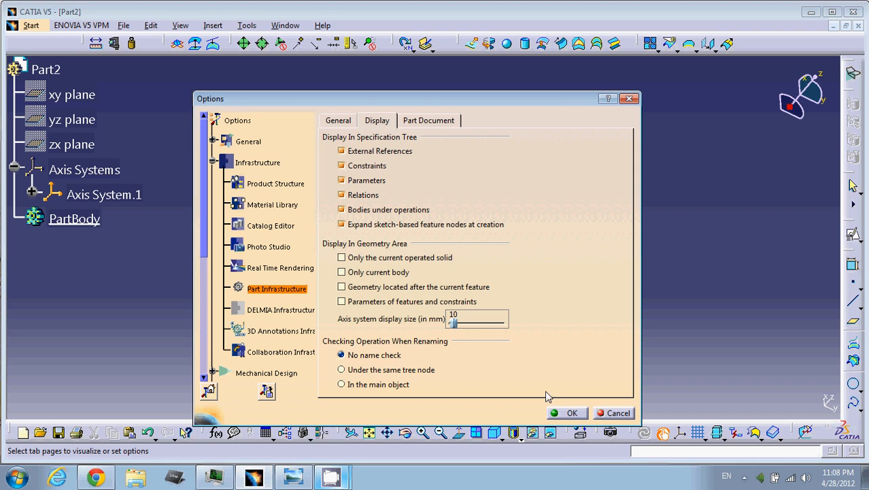
click(563, 413)
- Enlarge the axis system display size to 51 mm in the Part Infrastructure display options
middle_drag(491, 323, 413, 303)
click(246, 25)
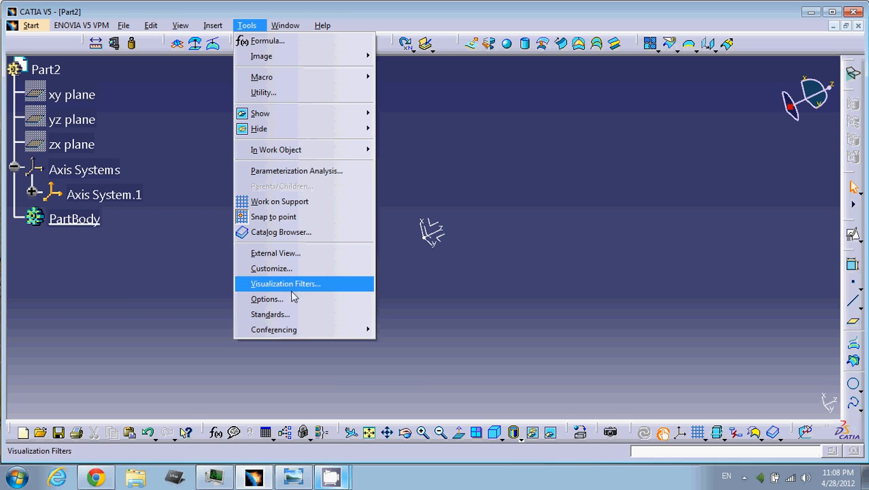
click(370, 304)
mouse_move(428, 366)
mouse_down()
mouse_move(421, 367)
mouse_move(442, 364)
mouse_up()
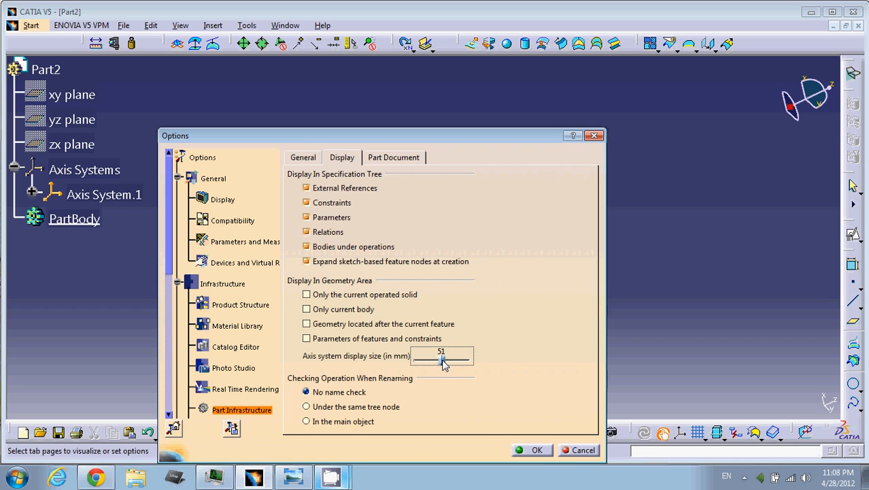
click(532, 451)
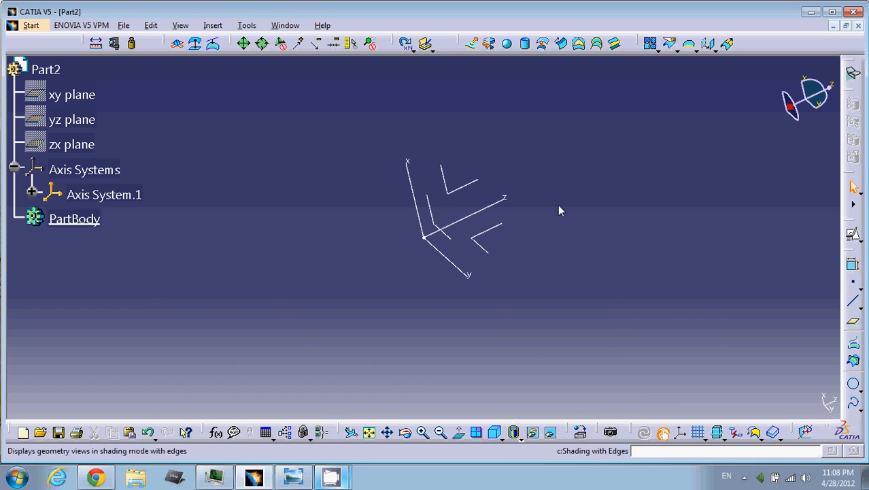
- Begin another axis system of type Axis rotation, with its origin on the origin of the existing axis system
middle_drag(557, 204, 466, 277)
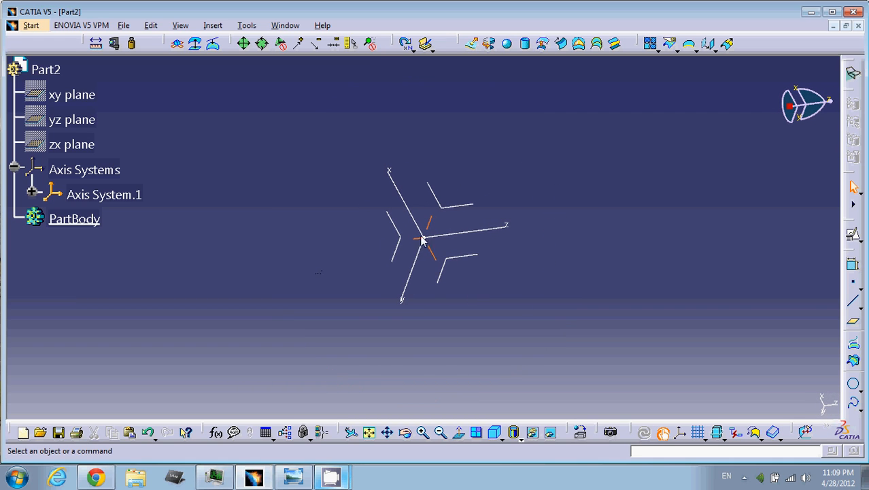
middle_drag(448, 223, 435, 251)
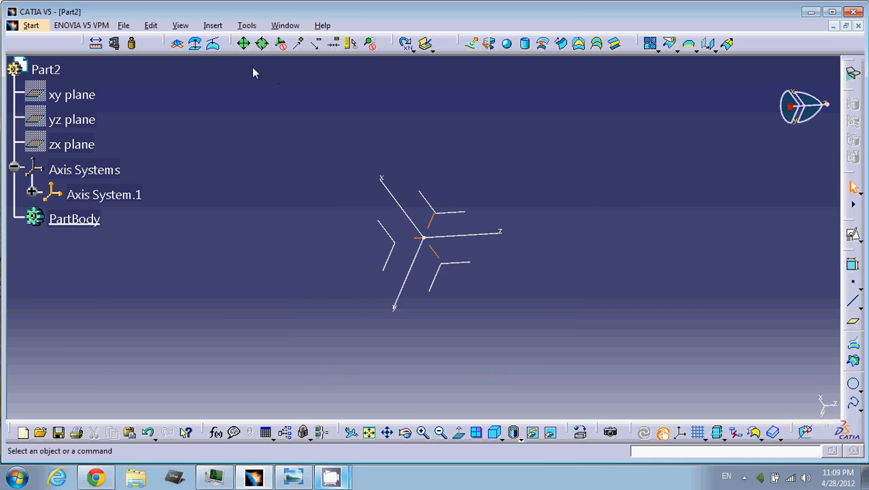
click(213, 25)
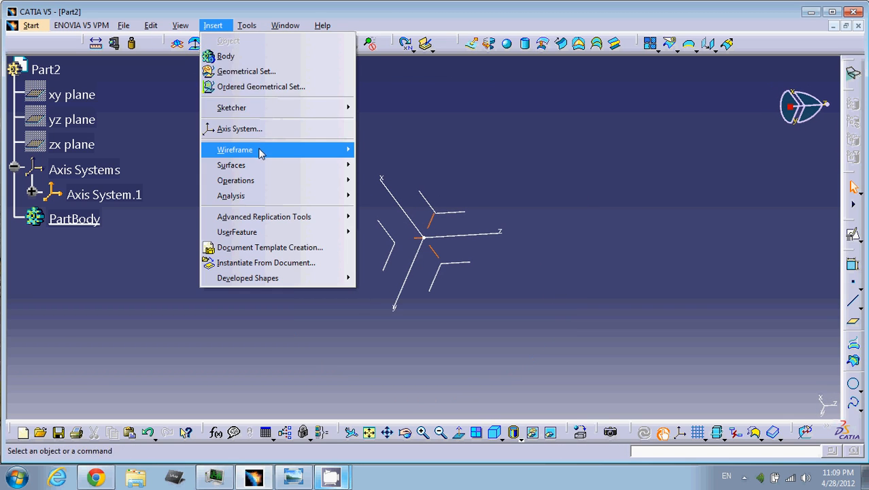
click(240, 129)
click(736, 176)
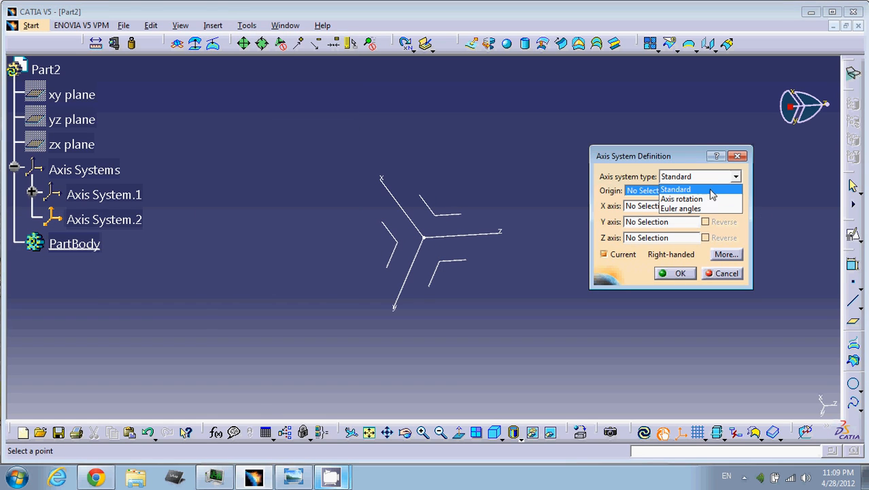
click(707, 199)
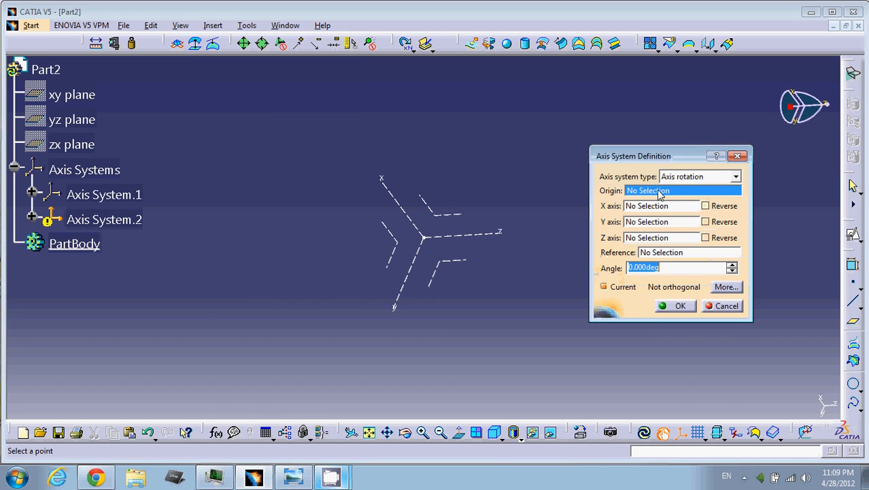
click(423, 238)
click(423, 238)
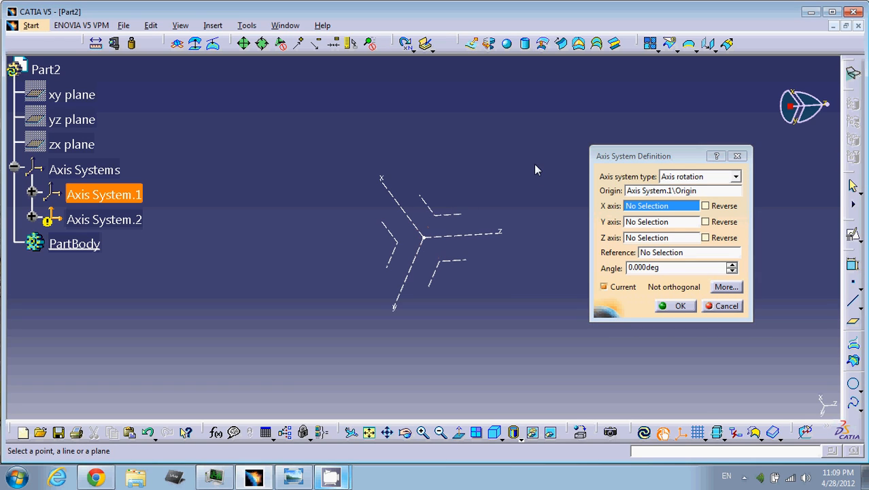
- Assign the existing system's Z axis as the new Z axis and its X axis as the rotation reference
click(649, 238)
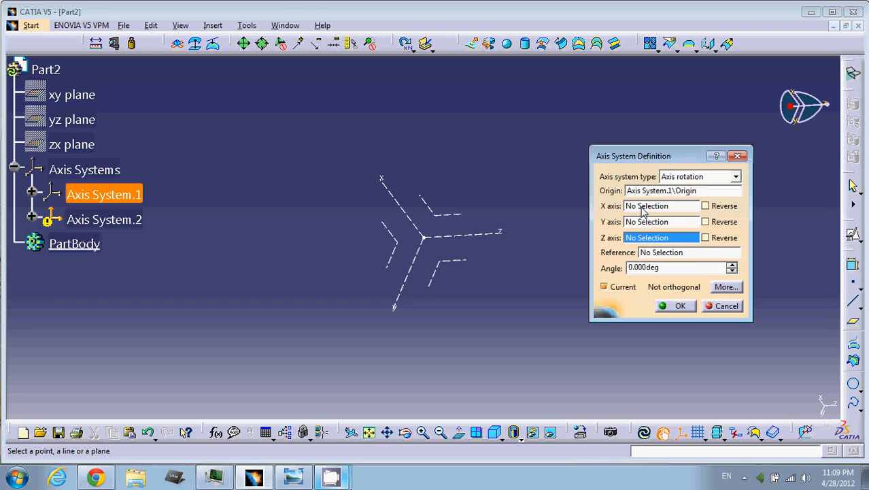
click(644, 209)
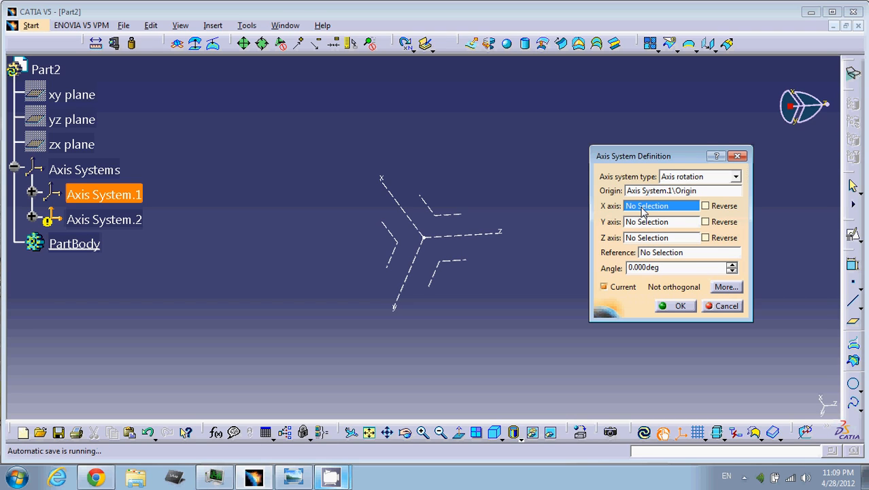
click(644, 238)
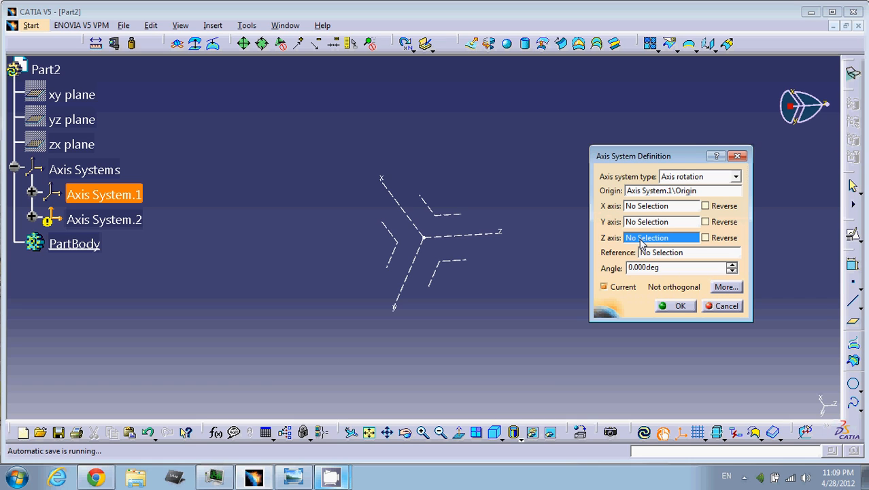
middle_drag(494, 289, 527, 298)
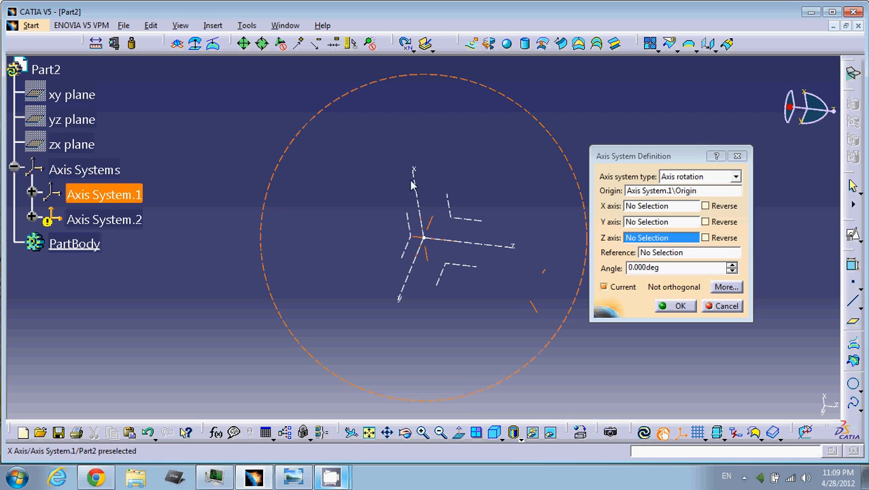
click(510, 247)
click(650, 193)
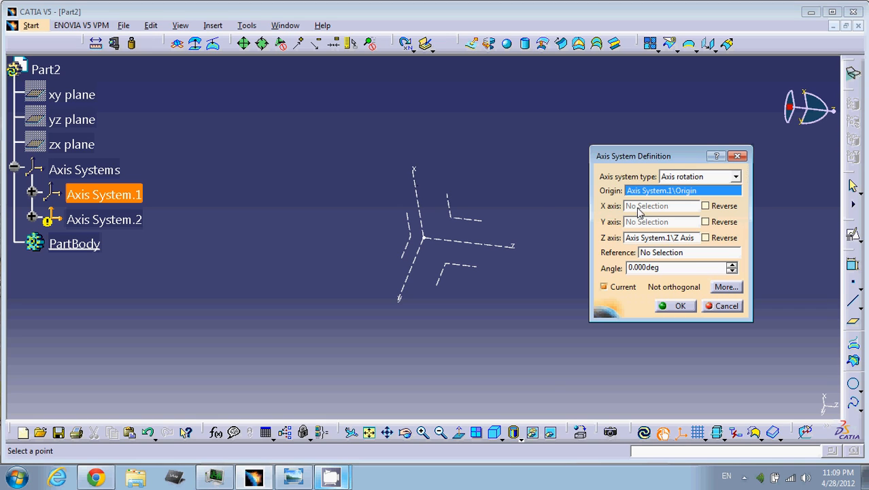
click(657, 253)
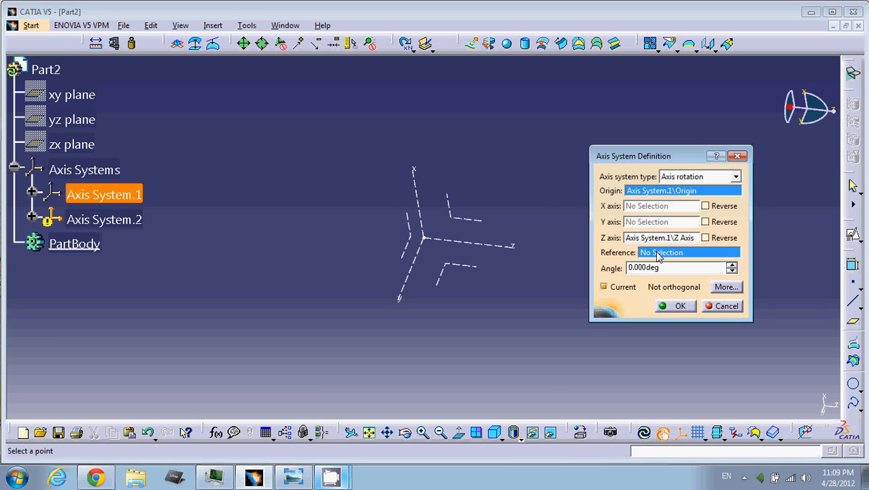
click(418, 194)
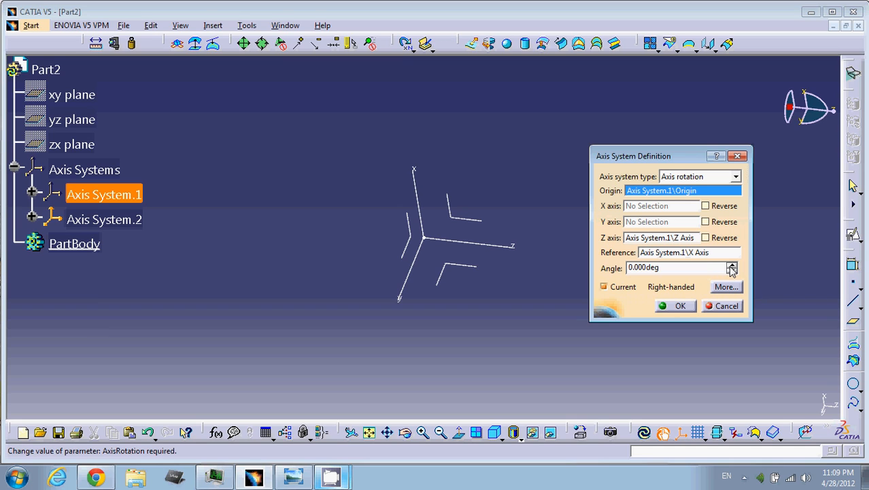
- Try rotation angles of -34 and -52 degrees and a reversed Z axis, and cancel the axis rotation definition
drag(731, 267, 731, 272)
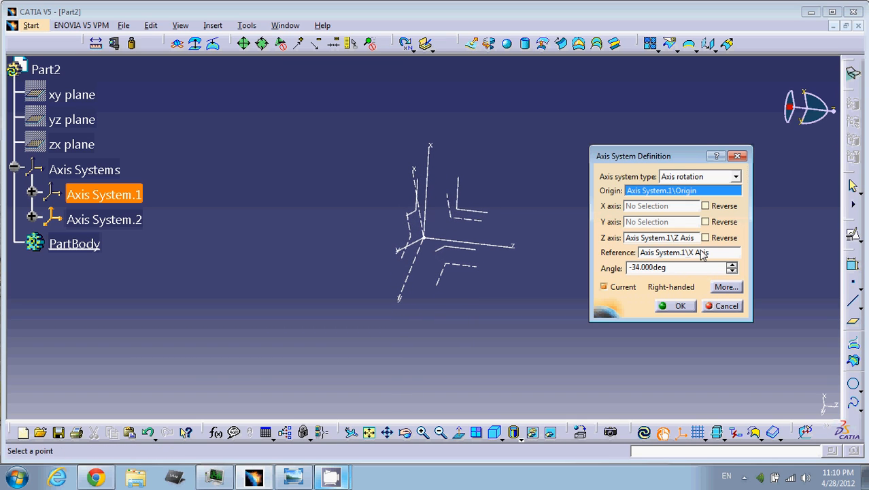
click(701, 255)
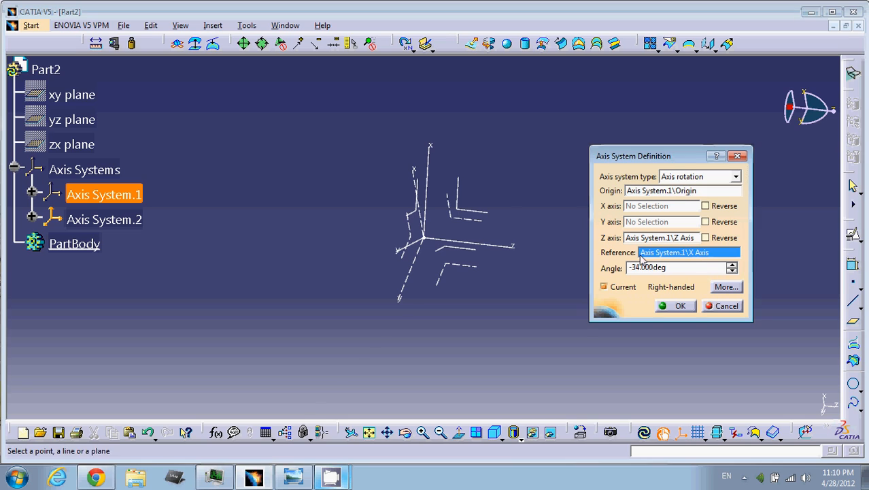
click(471, 243)
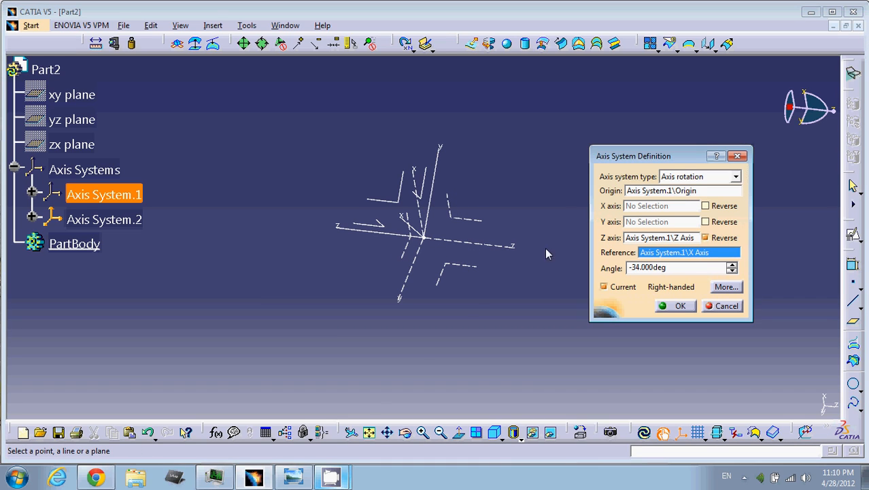
drag(733, 272, 736, 271)
click(706, 238)
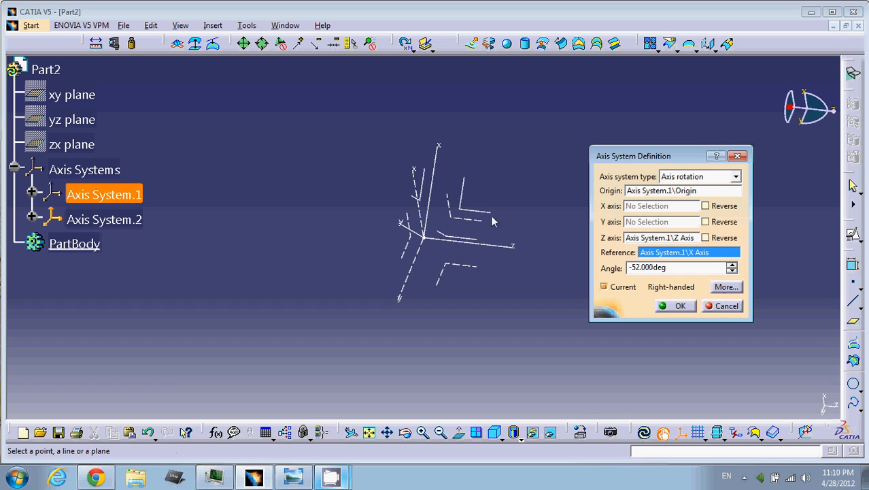
middle_drag(488, 263, 441, 263)
middle_drag(437, 293, 437, 229)
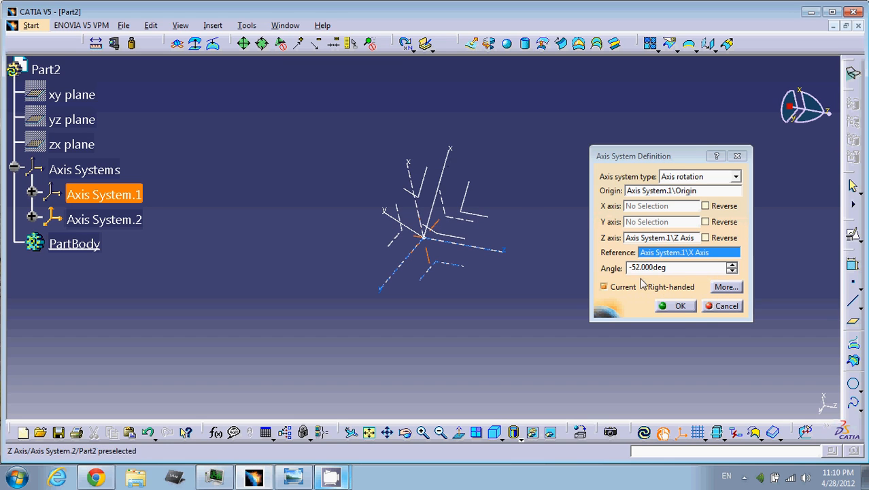
click(723, 307)
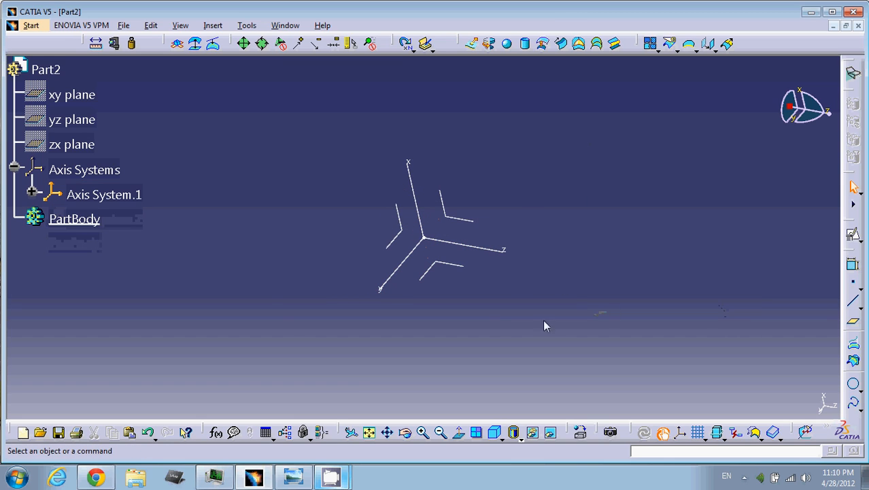
- Start a positioned sketch and choose the XY plane of the axis system as its reference
mouse_move(446, 139)
middle_down()
mouse_move(406, 188)
mouse_move(453, 166)
mouse_move(450, 146)
middle_up()
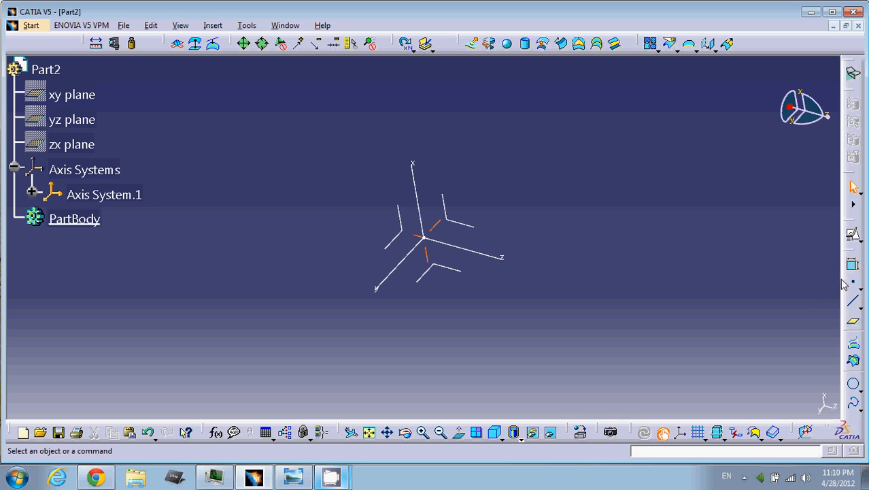
click(862, 241)
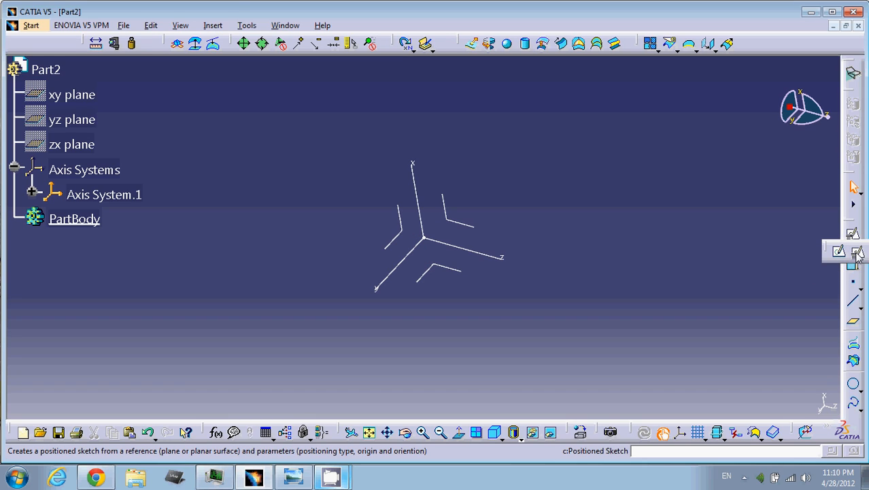
click(857, 253)
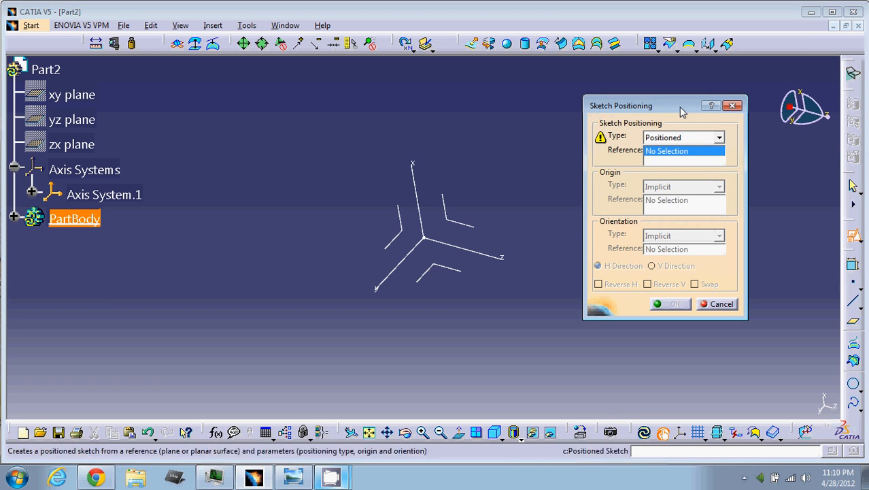
drag(678, 107, 730, 170)
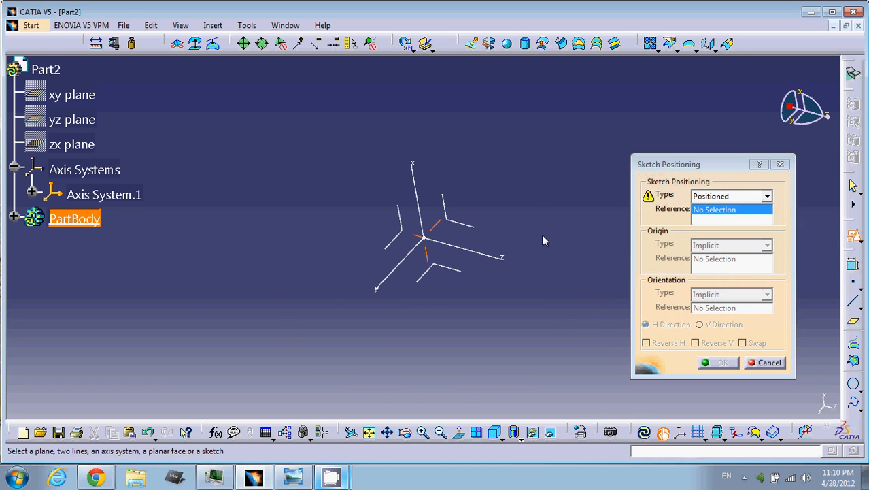
mouse_move(543, 241)
middle_down()
mouse_move(530, 241)
mouse_move(557, 238)
middle_up()
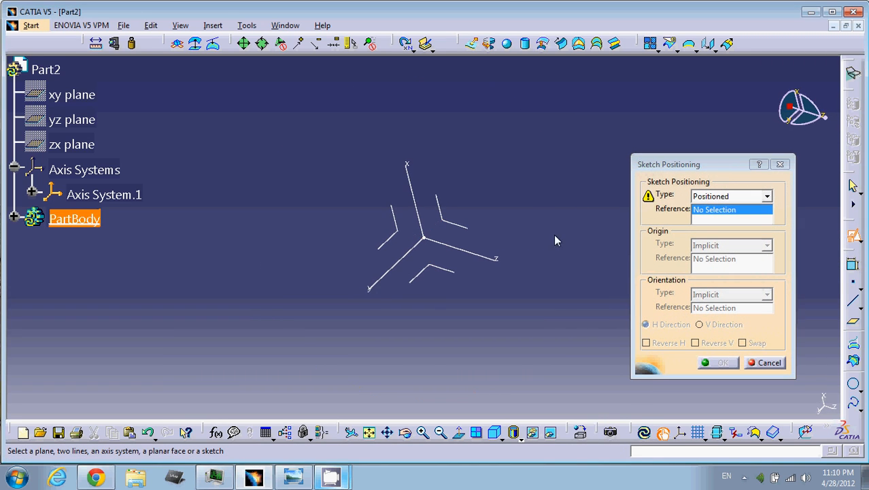
middle_click(543, 195)
mouse_move(483, 197)
middle_down()
mouse_move(494, 197)
mouse_move(481, 197)
middle_up()
middle_drag(369, 200, 505, 158)
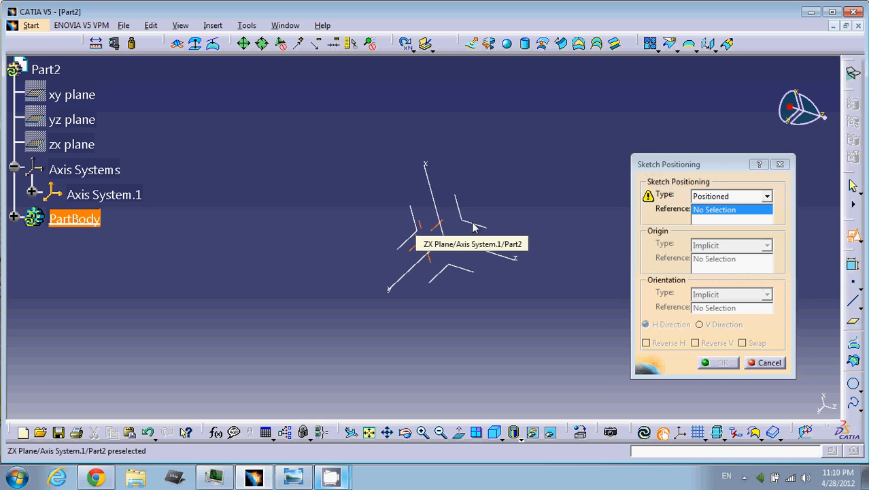
click(414, 241)
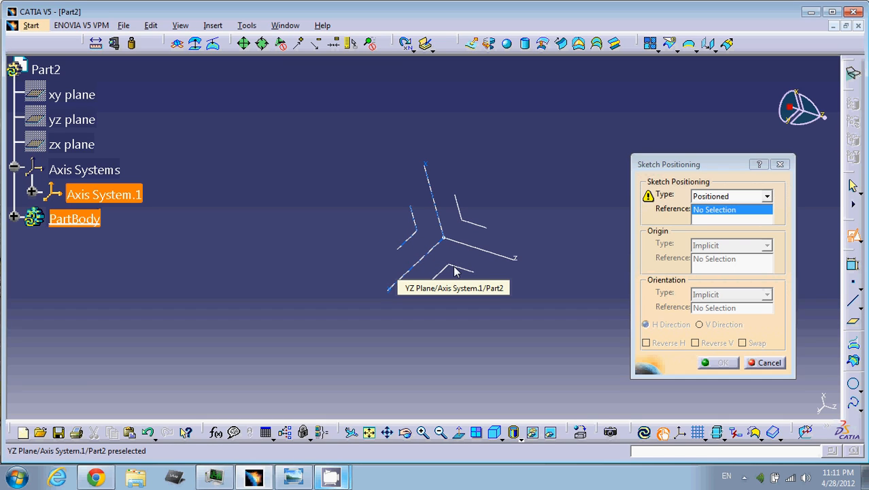
click(412, 236)
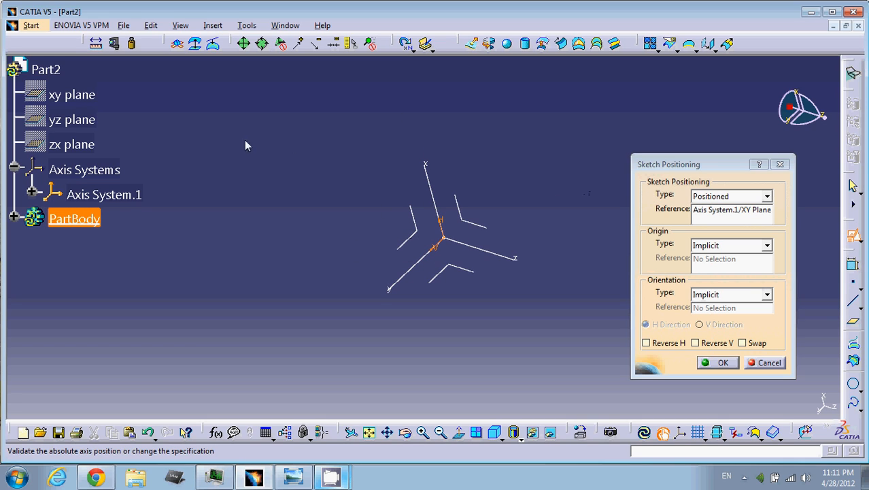
- Open the sketch with the positioning type kept as Positioned, and expand the PartBody branch in the specification tree
click(767, 197)
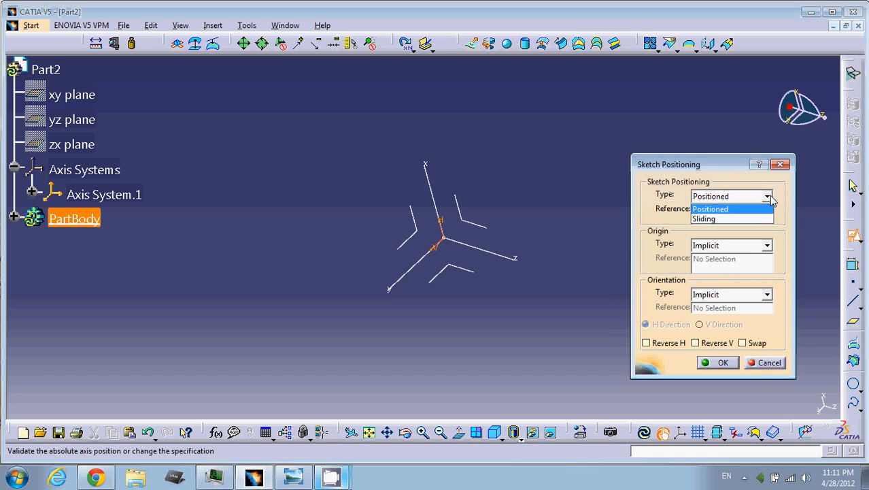
click(771, 199)
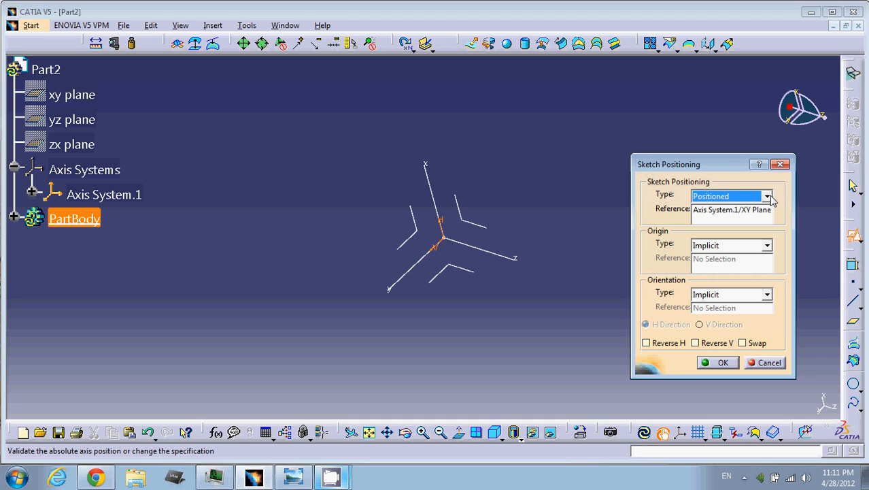
click(718, 362)
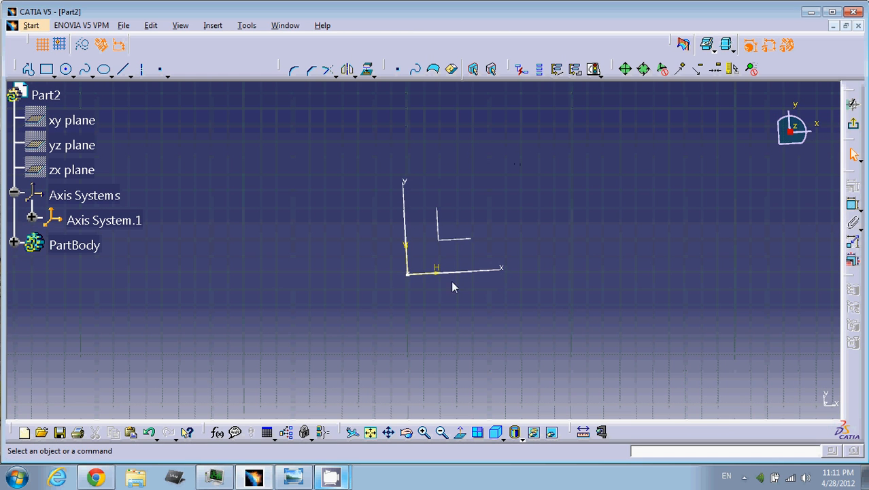
click(15, 243)
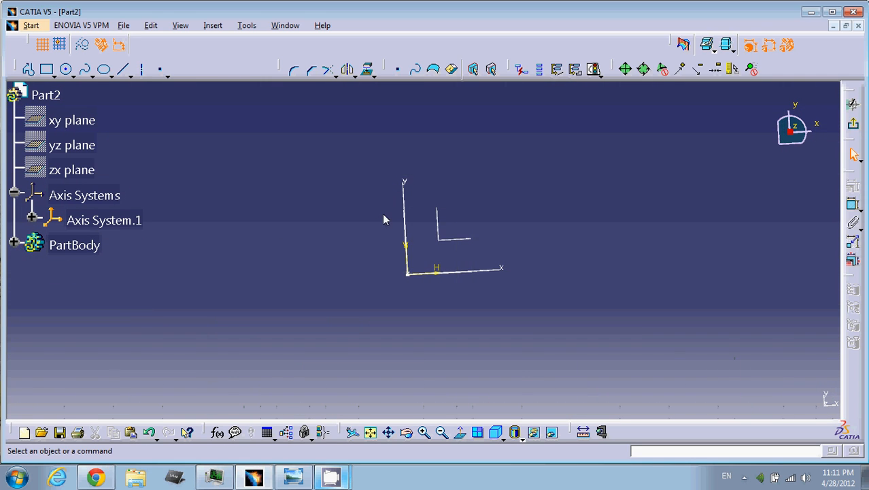
mouse_move(382, 213)
middle_down()
mouse_move(370, 268)
mouse_move(372, 215)
middle_up()
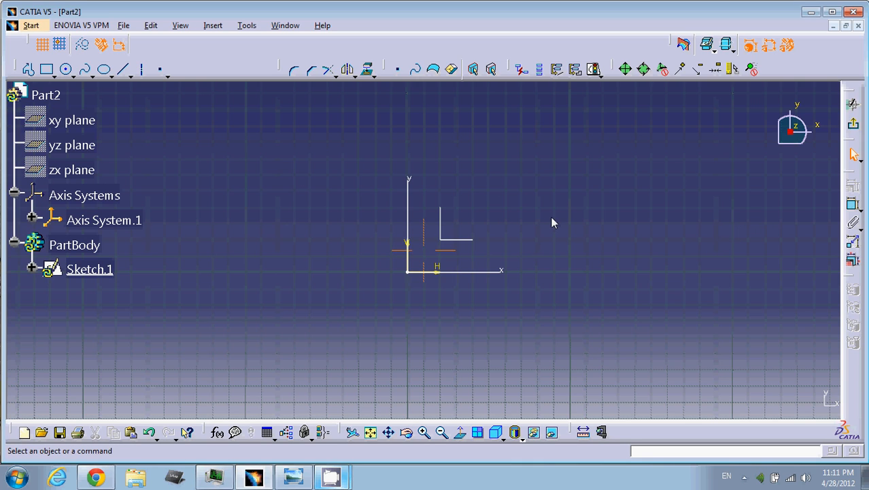
- Sketch a circle centred on the sketch origin with a radius of about 177 mm
middle_drag(519, 183, 495, 225)
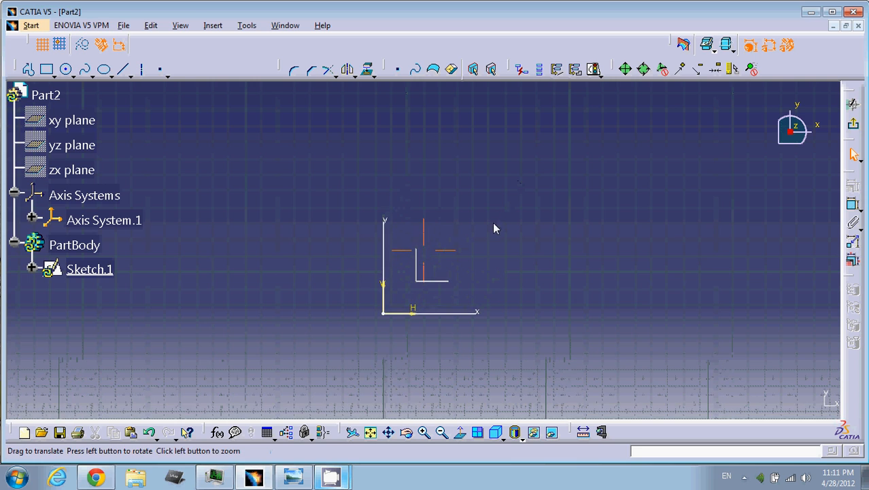
click(66, 71)
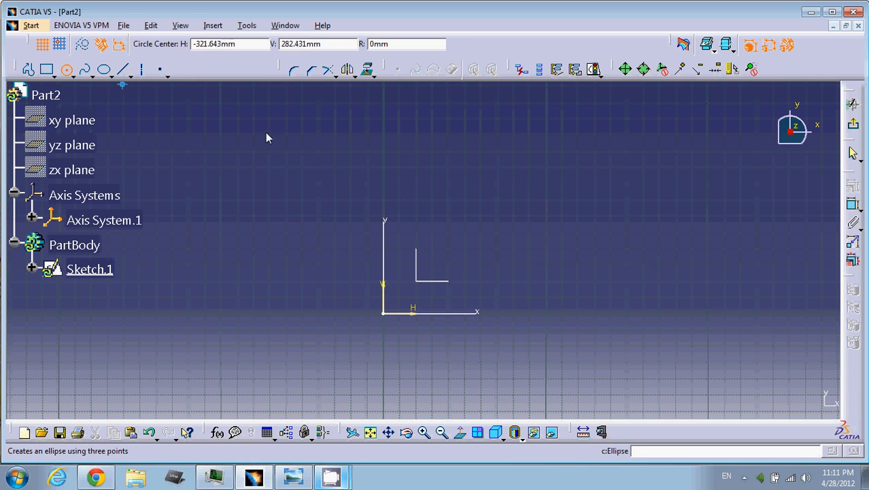
click(384, 313)
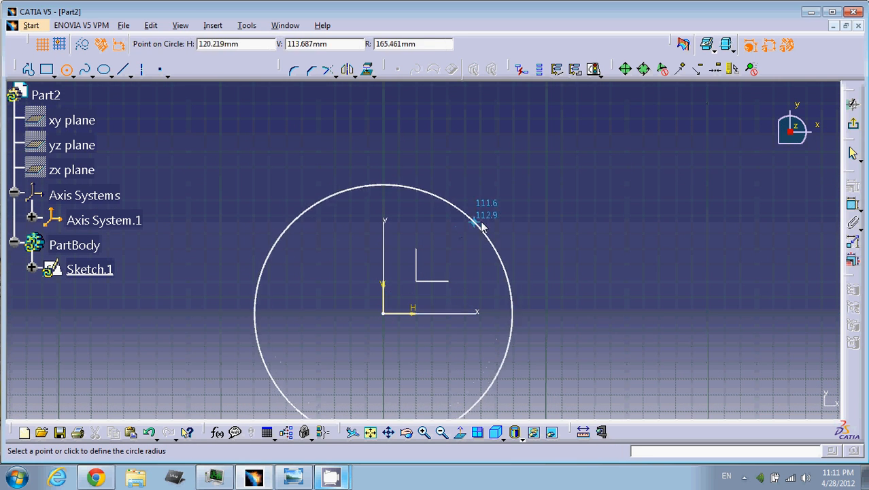
click(518, 258)
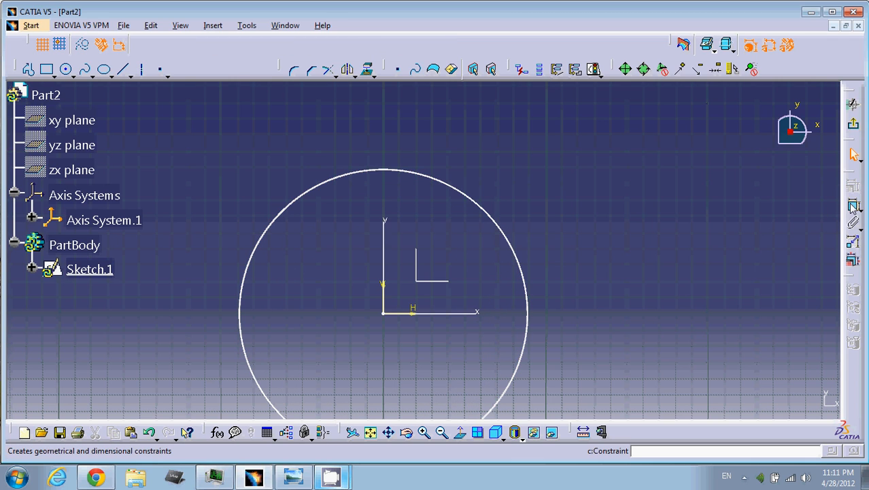
- Dimension the circle's radius, placing the dimension outside the circle at its upper right
click(854, 206)
click(500, 227)
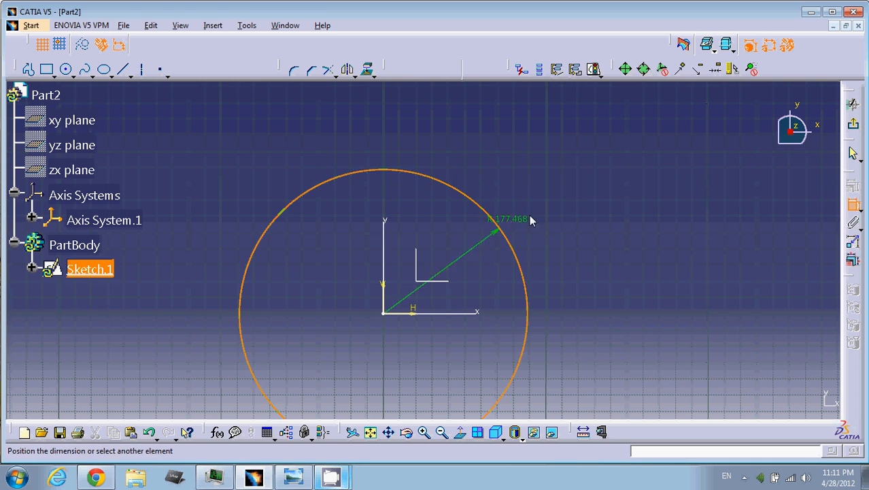
click(587, 208)
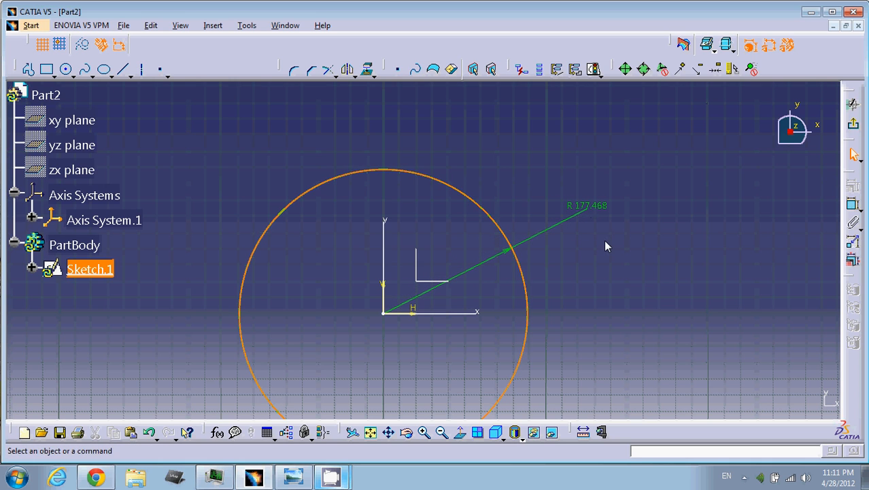
- Switch the circle's dimension from radius to Diameter, set it to 100 mm, and exit the sketch
double_click(582, 205)
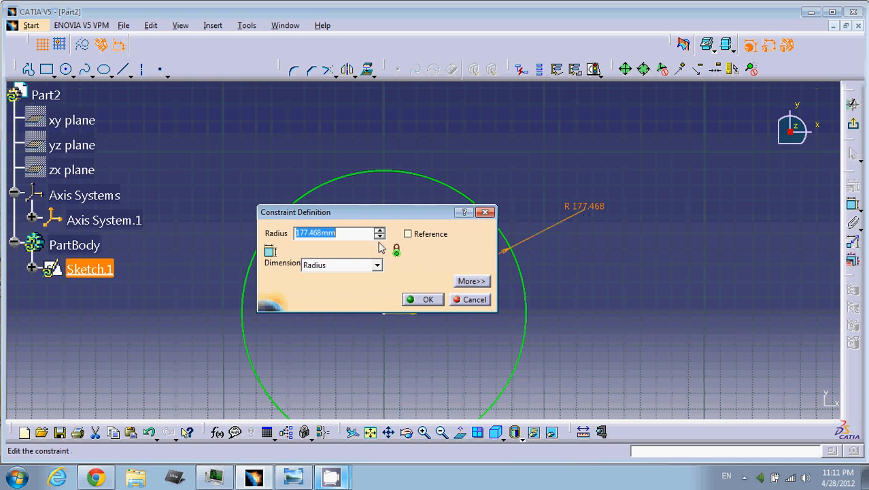
click(376, 264)
click(337, 288)
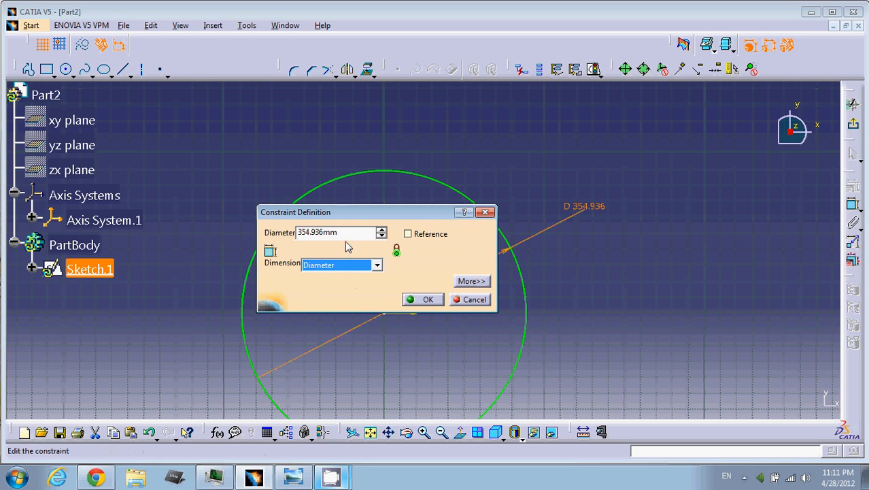
drag(345, 233, 288, 231)
text(100)
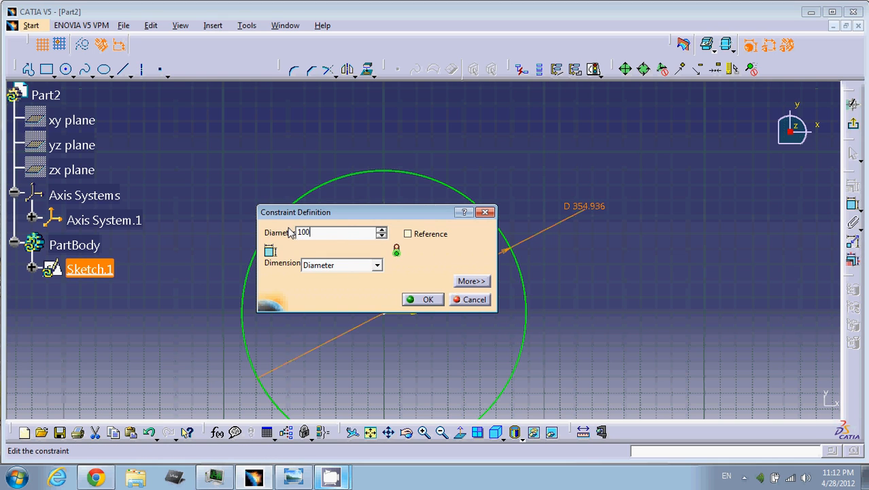
click(440, 302)
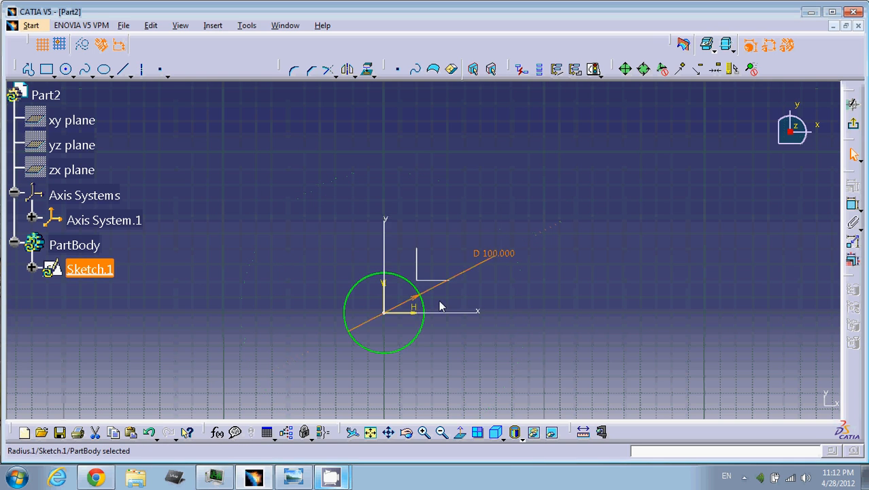
click(504, 314)
middle_drag(505, 315, 513, 296)
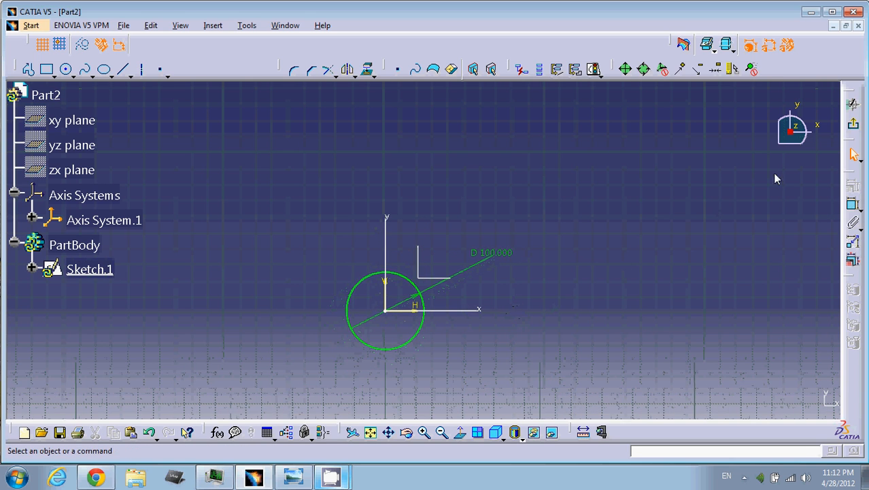
click(854, 124)
click(447, 329)
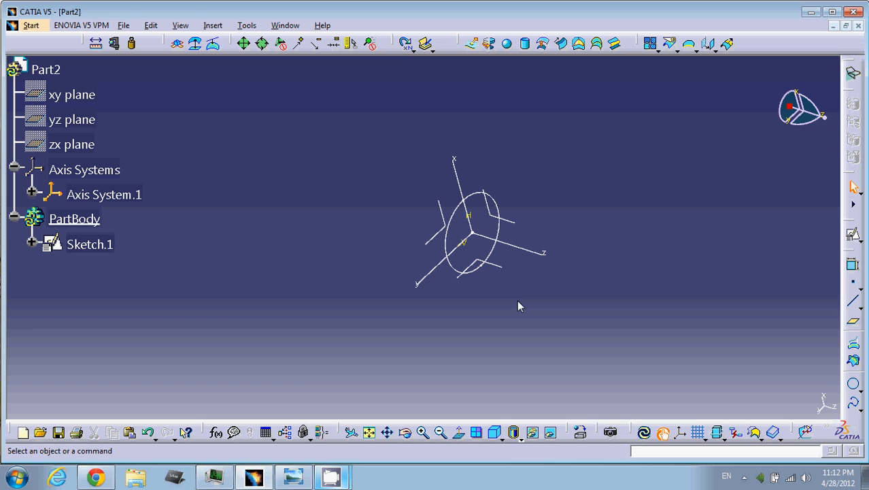
- Reopen the circle sketch for editing and set the circle's diameter to 150 mm
click(470, 194)
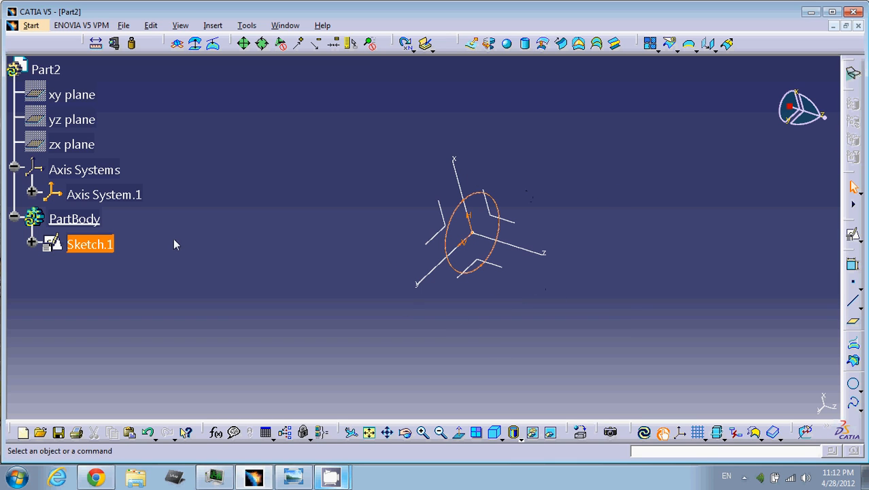
double_click(108, 247)
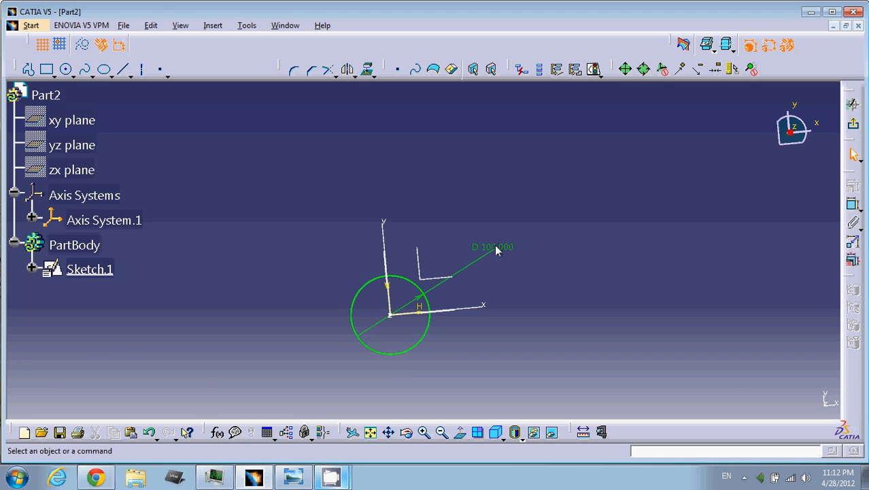
mouse_move(510, 268)
middle_down()
mouse_move(515, 282)
mouse_move(514, 249)
middle_up()
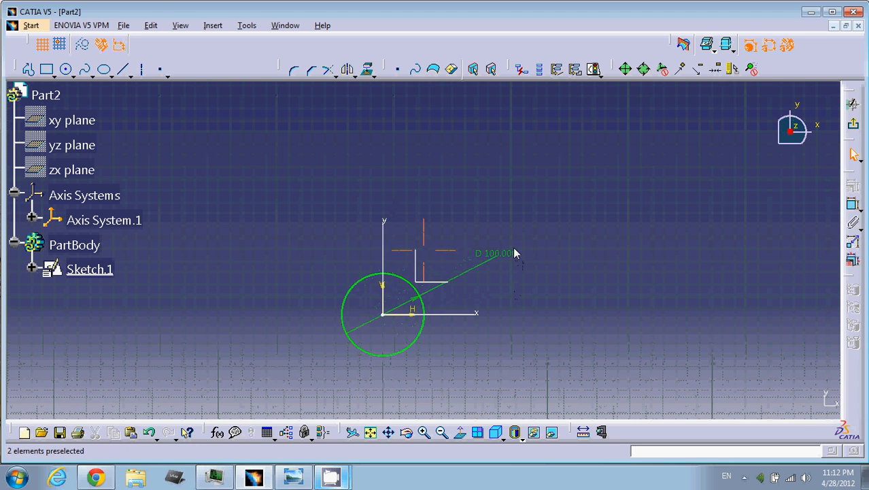
double_click(514, 249)
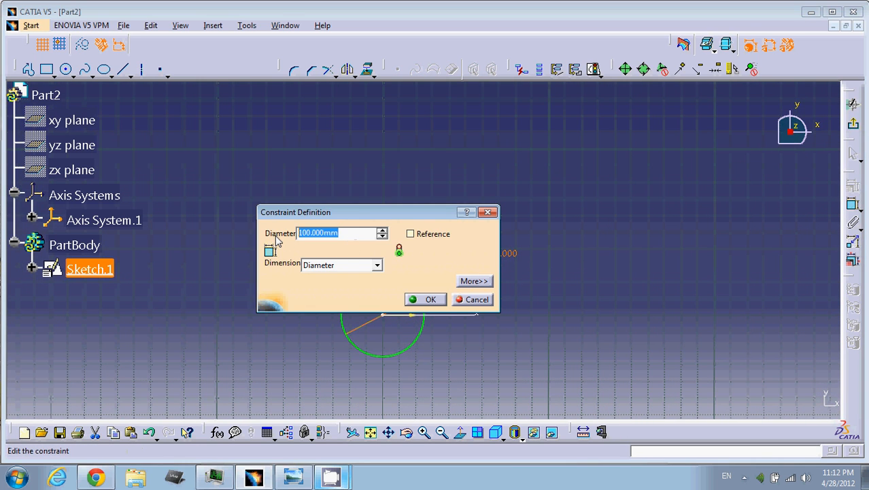
text(52)
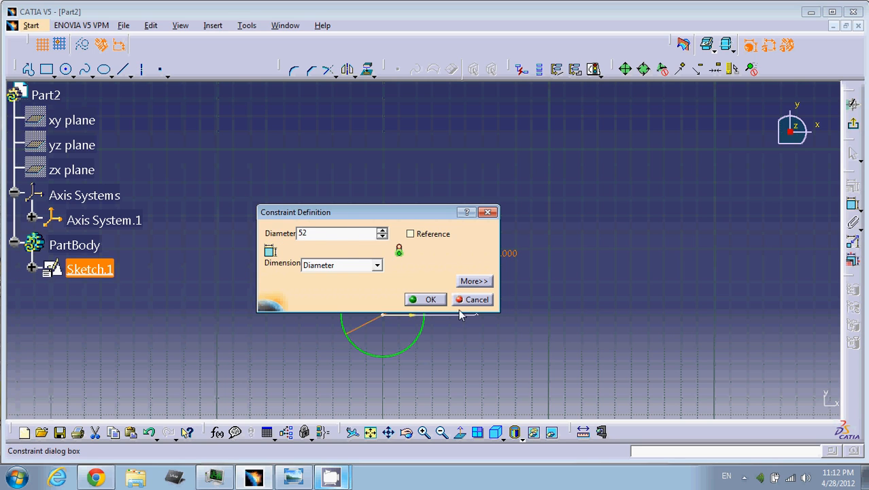
drag(340, 235, 270, 234)
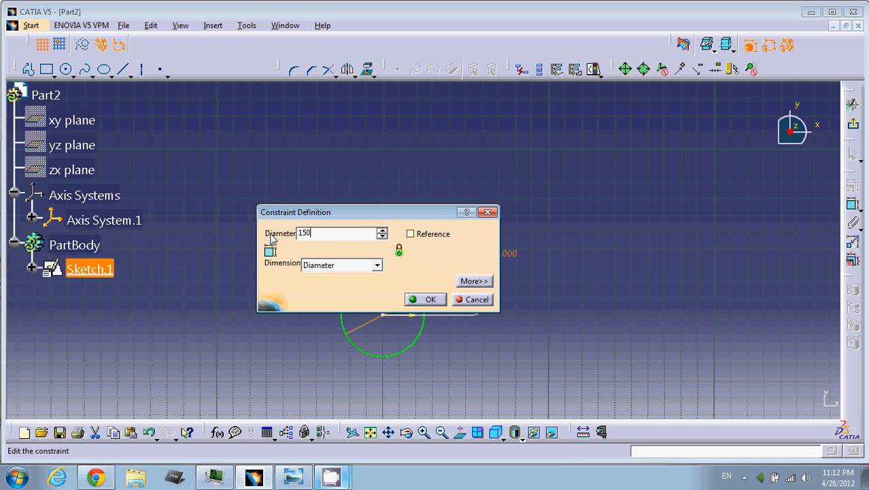
text(150)
key(Return)
click(574, 297)
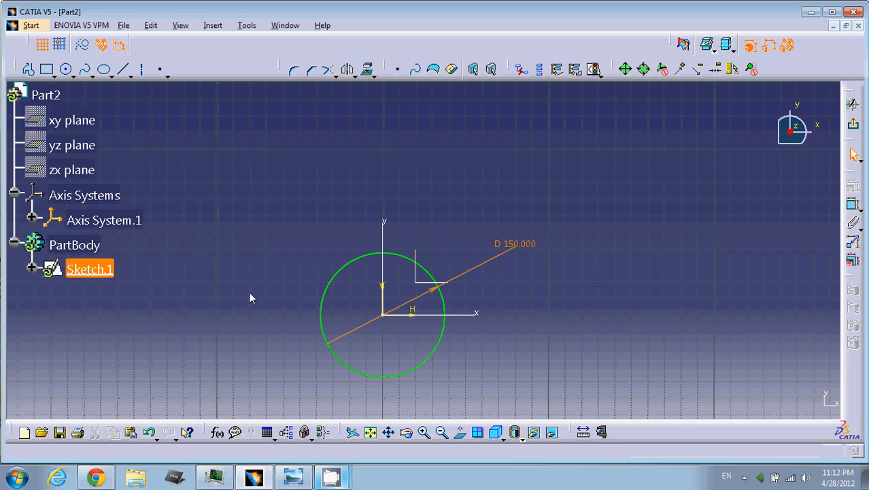
- Move the Knowledge tools out of their place and dock them again after the view tools
drag(209, 435, 225, 255)
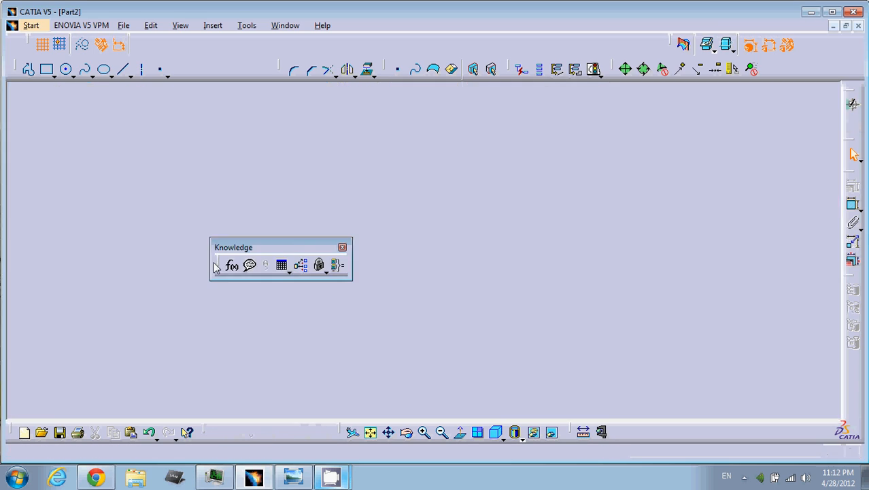
drag(277, 250, 494, 419)
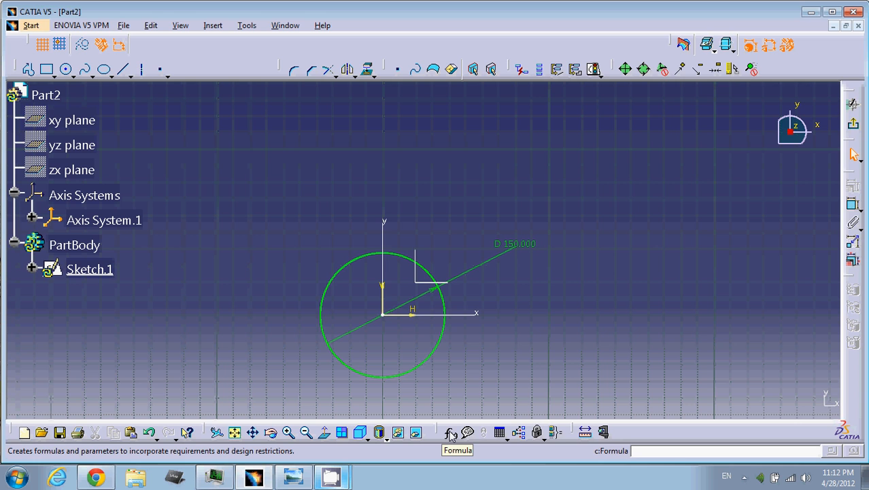
- Open the part's formula editor and create a new parameter of type Length with a single value
click(451, 436)
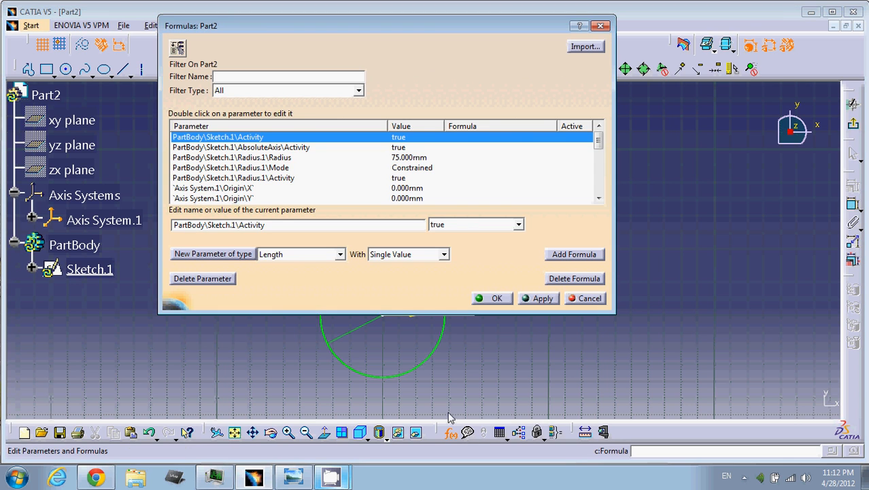
mouse_move(388, 31)
mouse_down()
mouse_move(549, 76)
mouse_move(519, 117)
mouse_move(498, 86)
mouse_up()
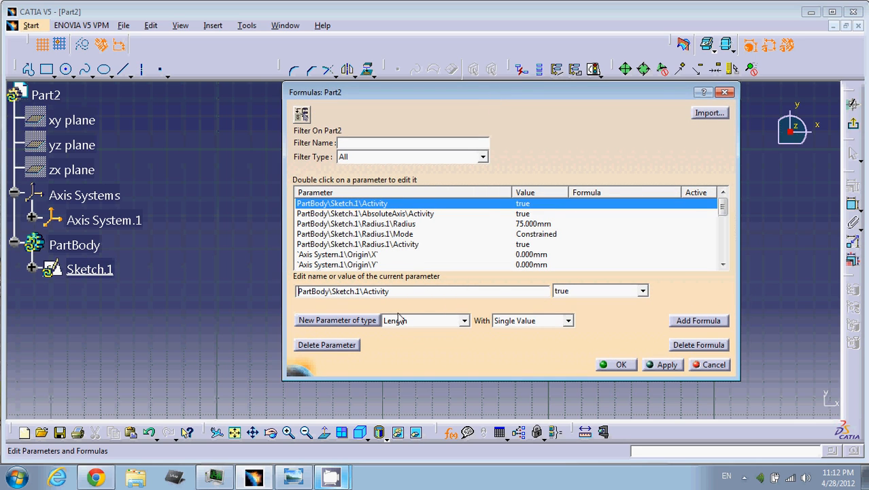
click(353, 321)
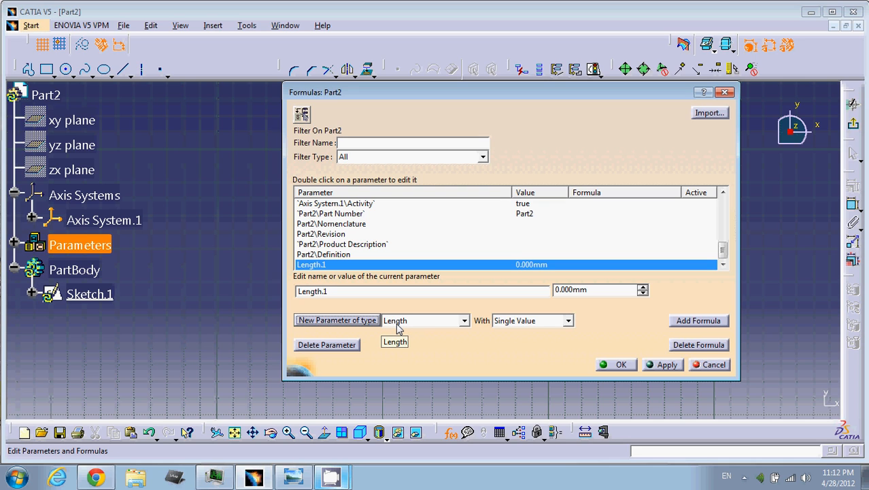
- Look through the available parameter types and return the type selection to Length
click(465, 320)
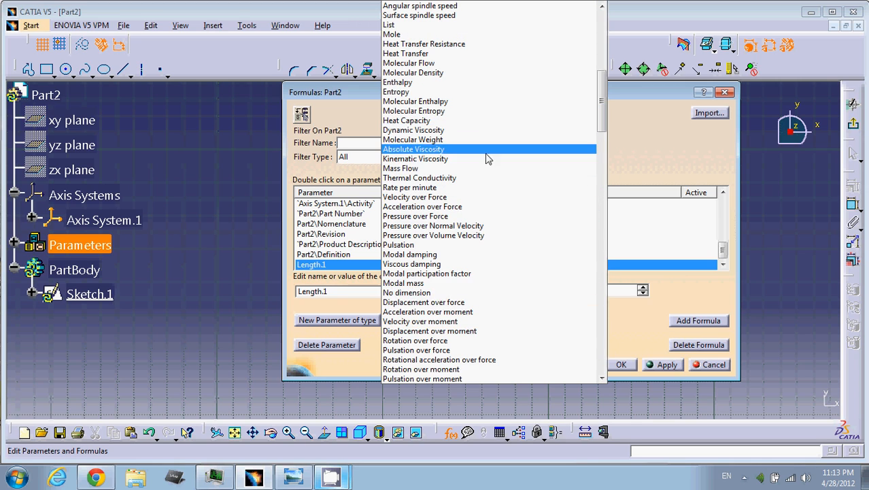
click(601, 99)
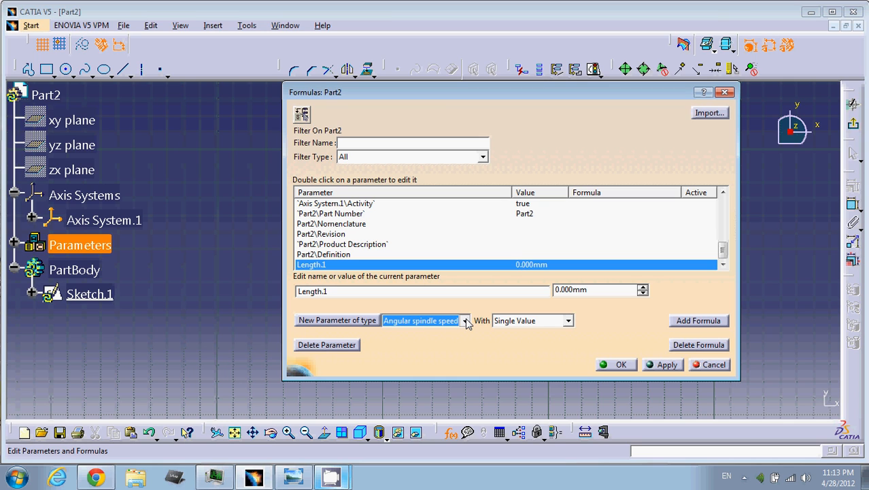
click(467, 322)
click(466, 322)
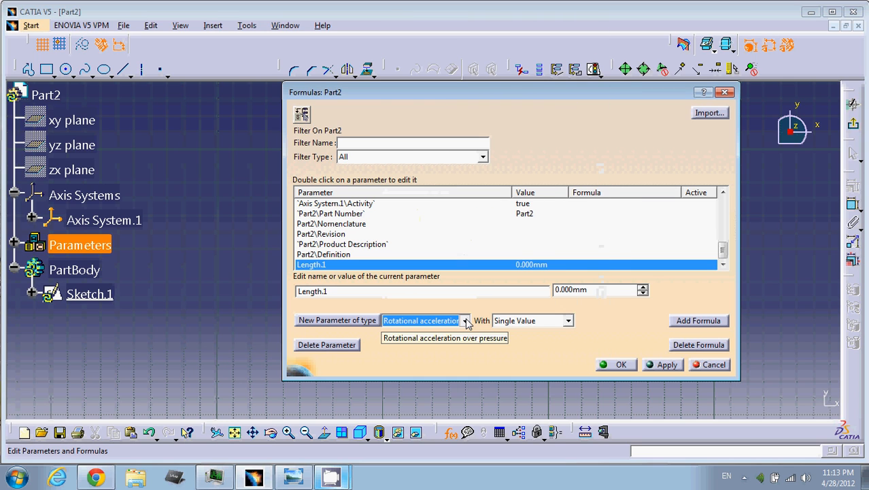
scroll(413, 322, up, 5)
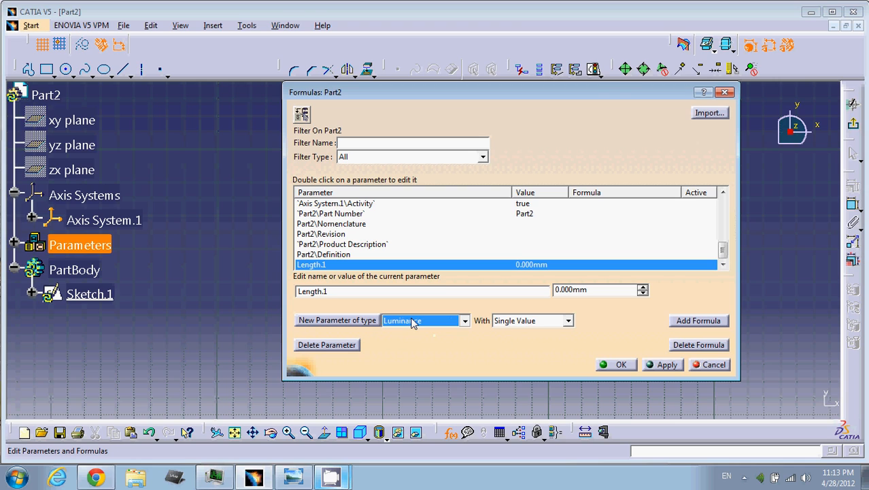
scroll(412, 322, up, 4)
- Rename the new length parameter MyCircleDiameter, set its value to 100 mm, and accept the formula editor
click(349, 292)
drag(338, 293, 298, 291)
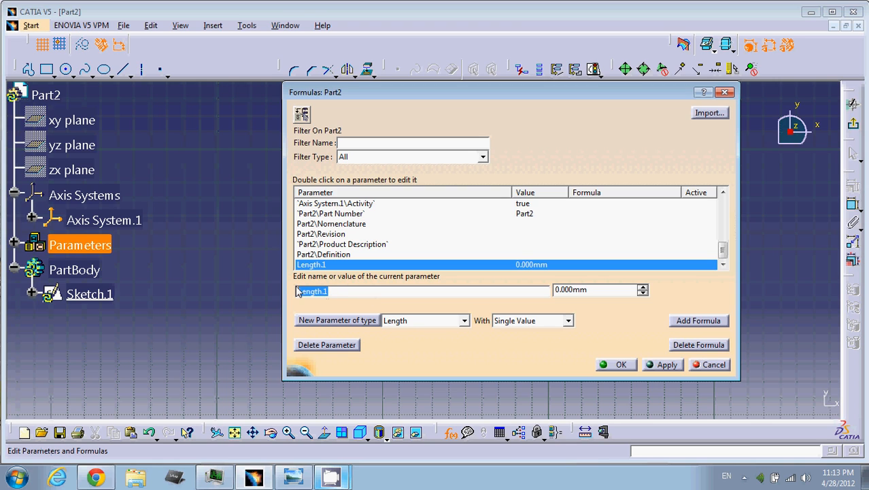
key(BackSpace)
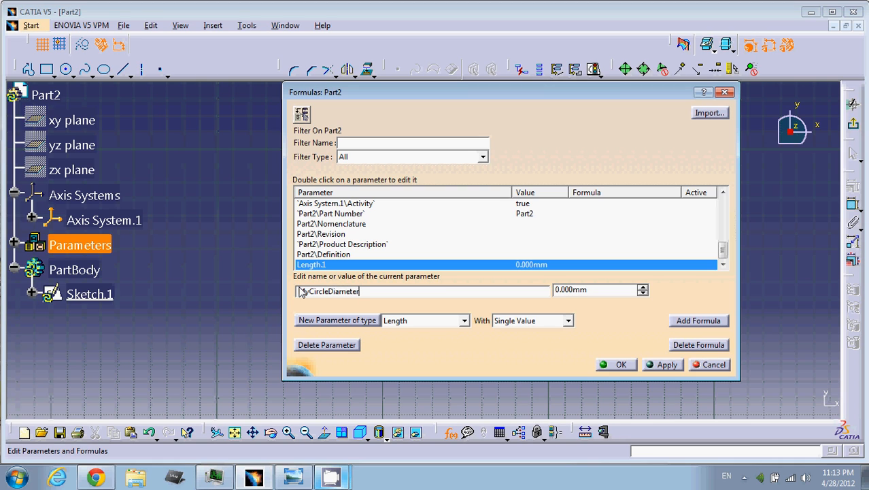
drag(615, 290, 544, 289)
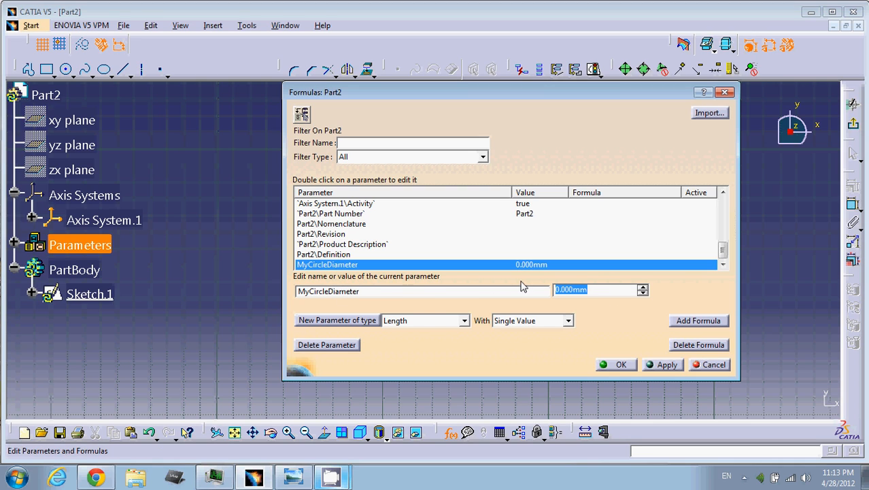
text(100)
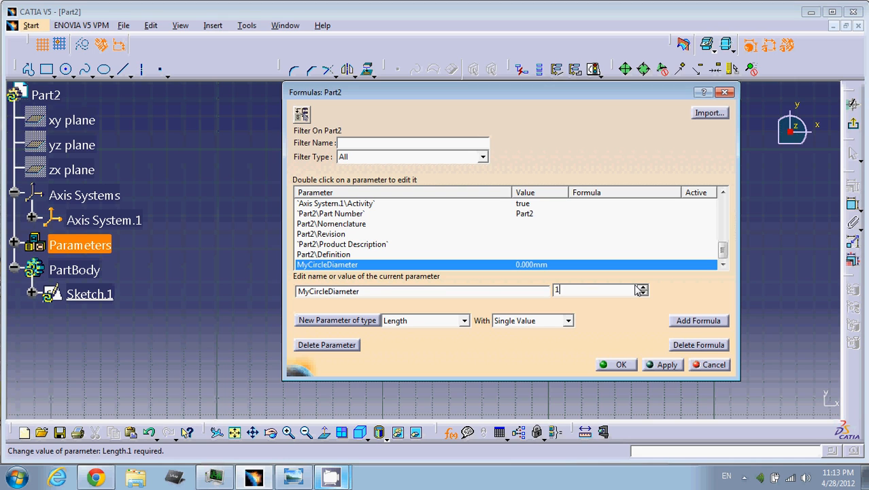
click(626, 365)
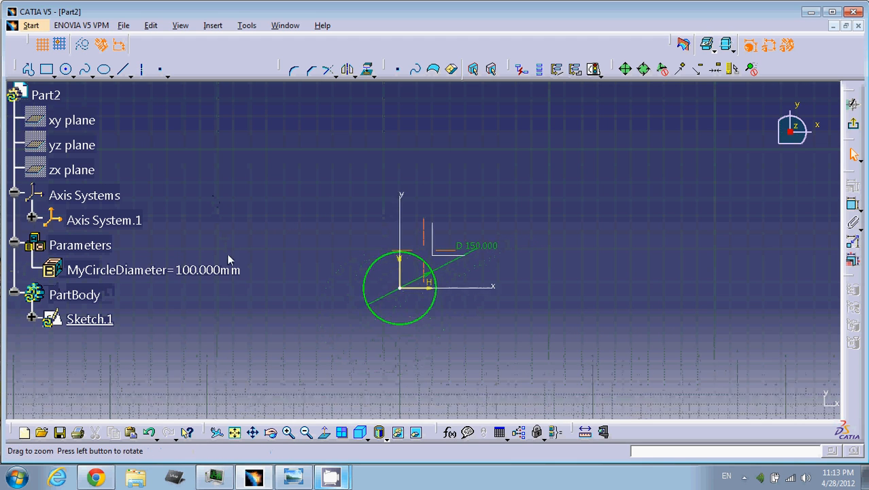
click(142, 270)
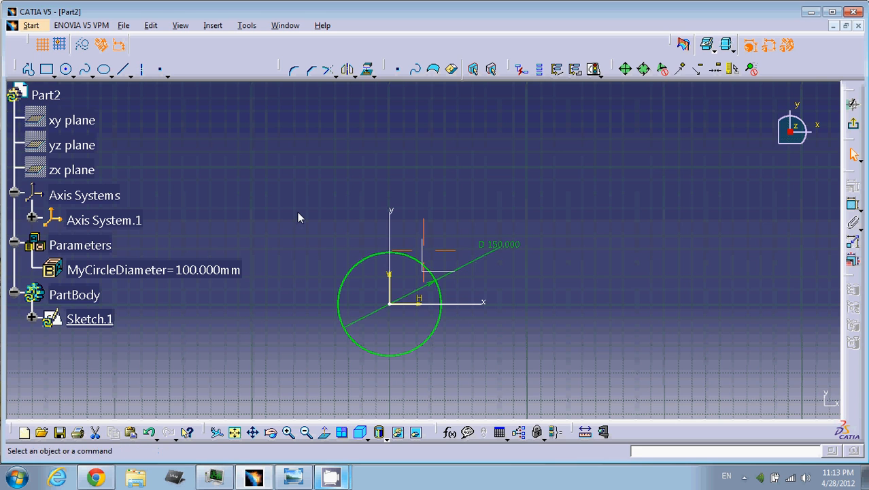
middle_drag(299, 210, 310, 152)
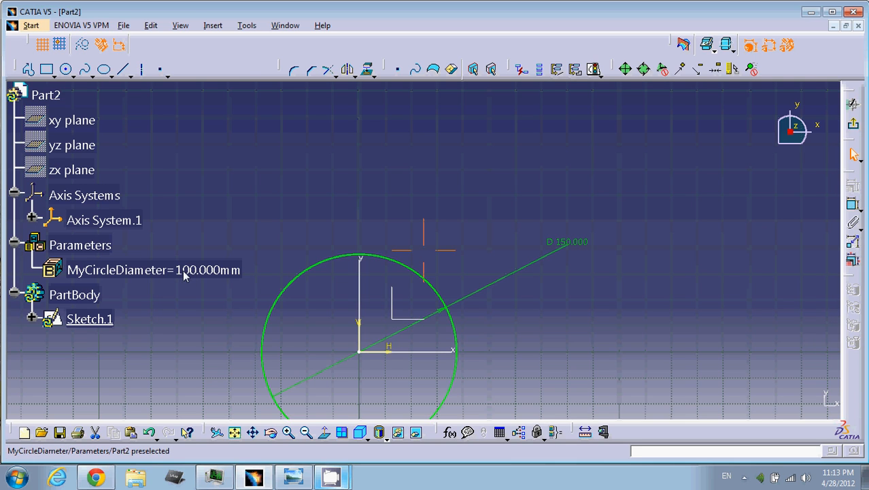
- Look through the general display options for the setting that controls how parameters appear in the specification tree
middle_drag(263, 158, 280, 163)
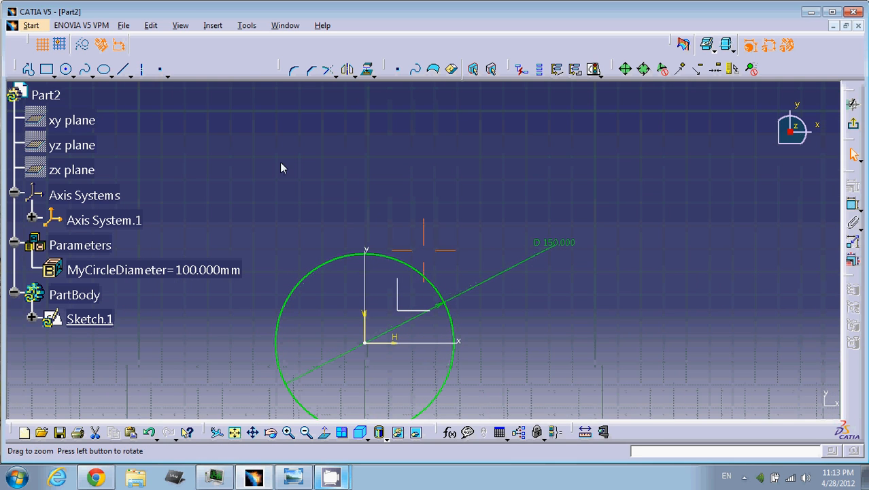
click(206, 277)
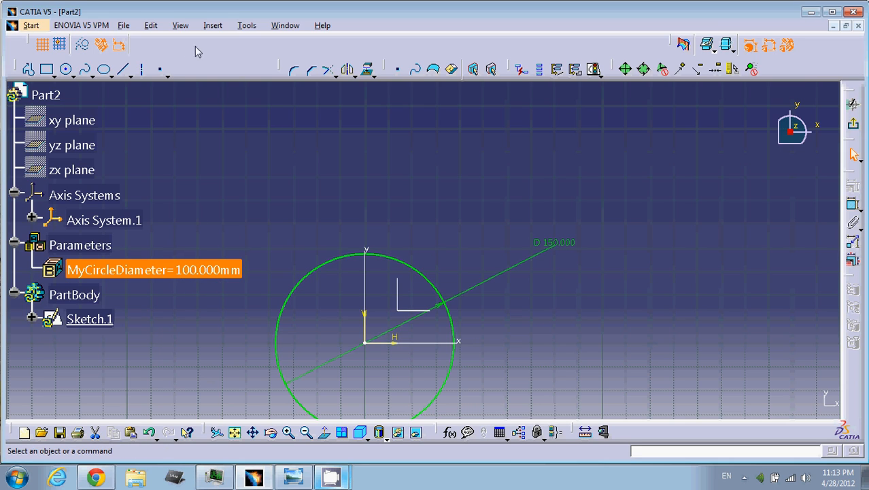
click(246, 26)
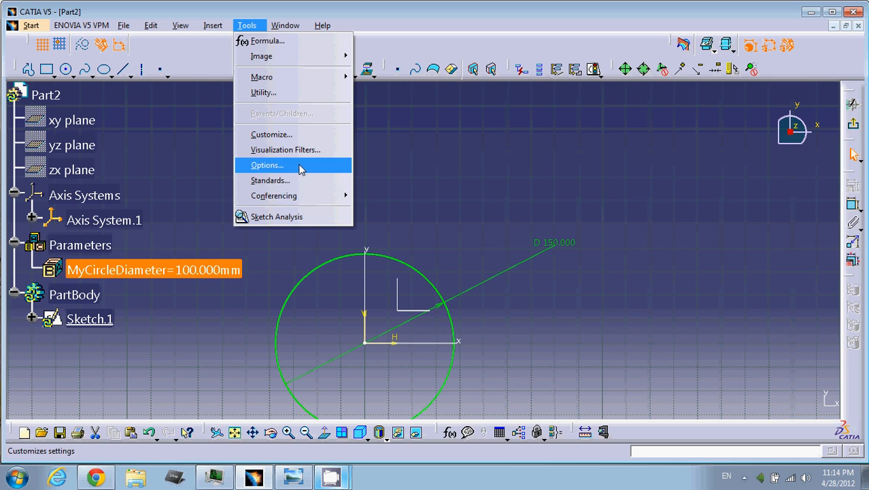
click(301, 170)
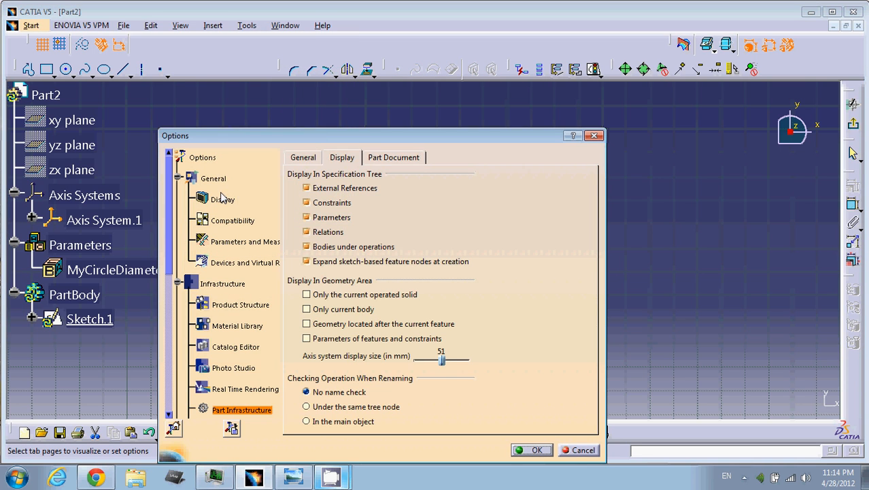
click(223, 201)
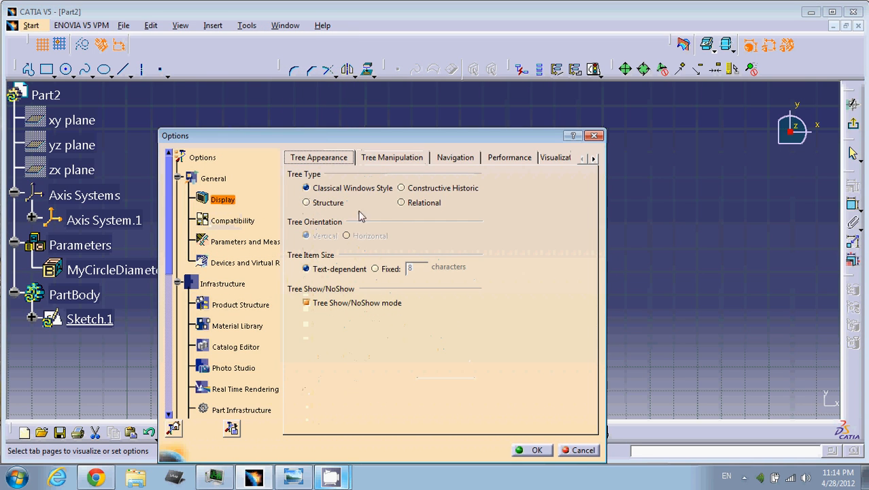
click(418, 159)
click(454, 156)
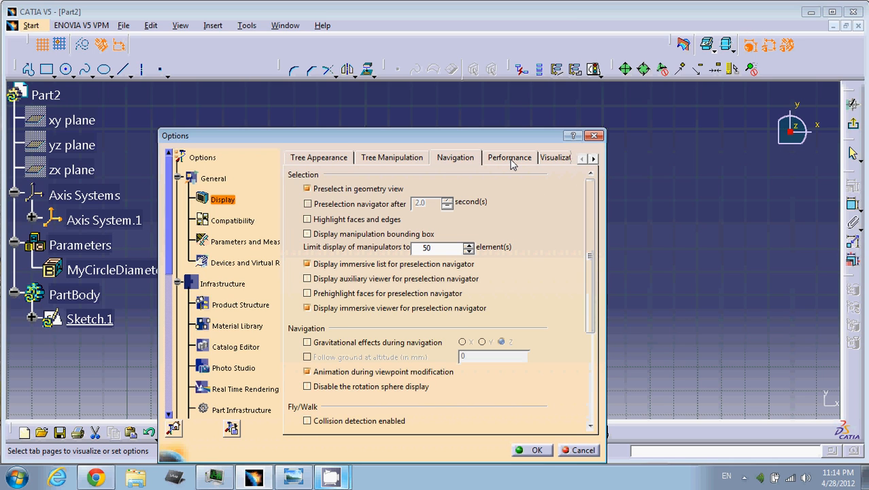
click(512, 162)
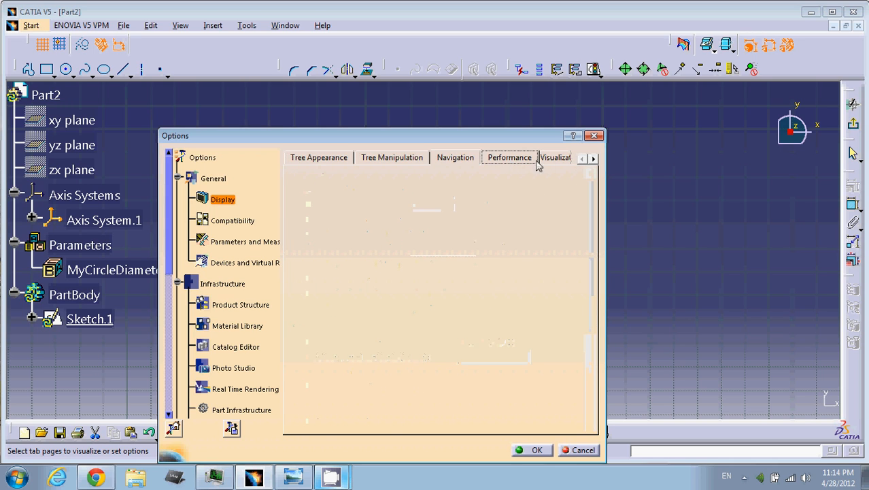
click(553, 160)
click(593, 160)
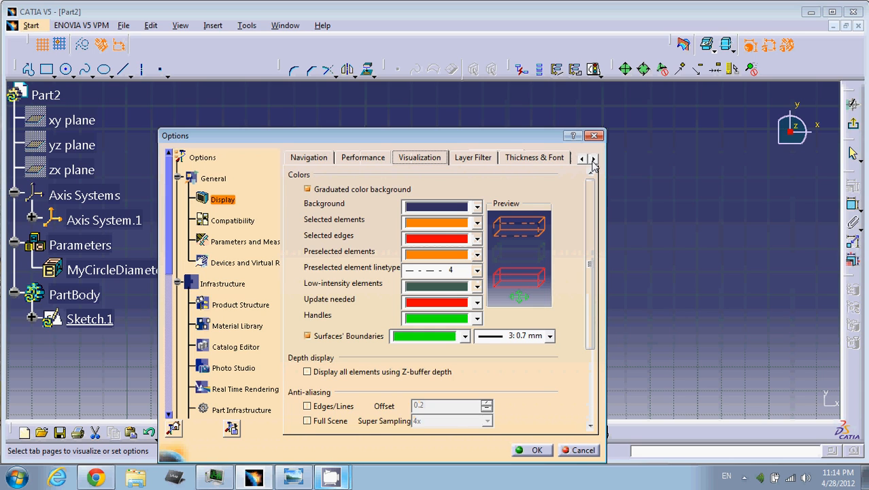
click(583, 158)
click(582, 158)
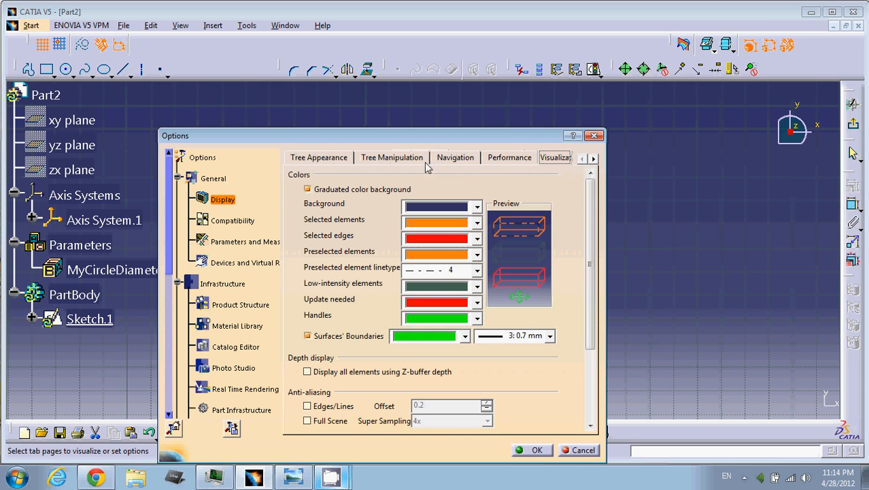
- Switch With value and With formula off and on again for the parameter tree view, and accept the options
click(252, 243)
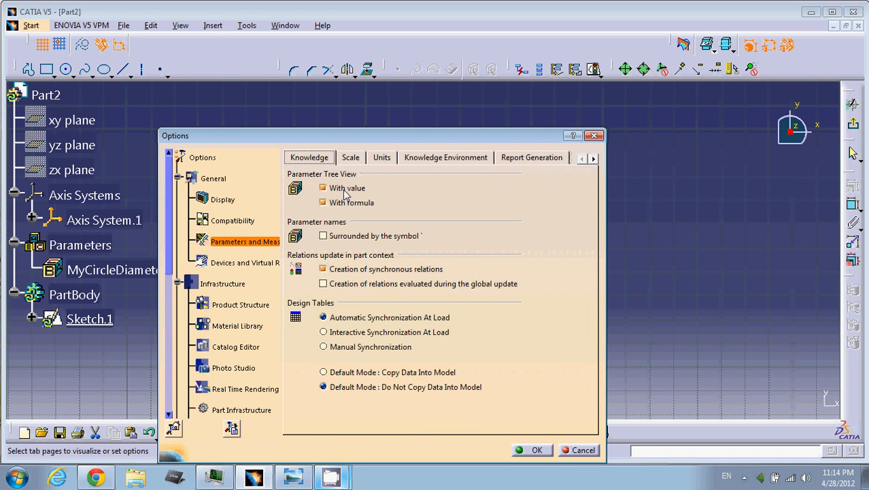
click(323, 188)
click(323, 203)
click(323, 188)
click(324, 203)
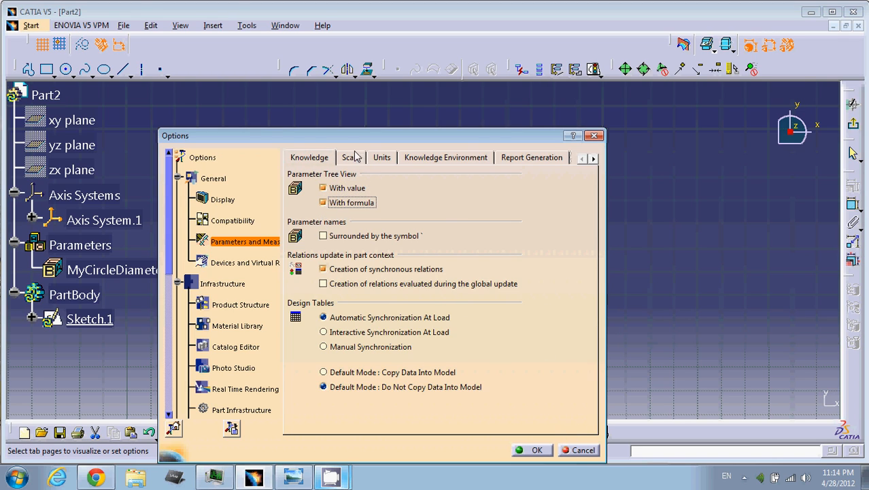
drag(357, 136, 460, 128)
click(625, 442)
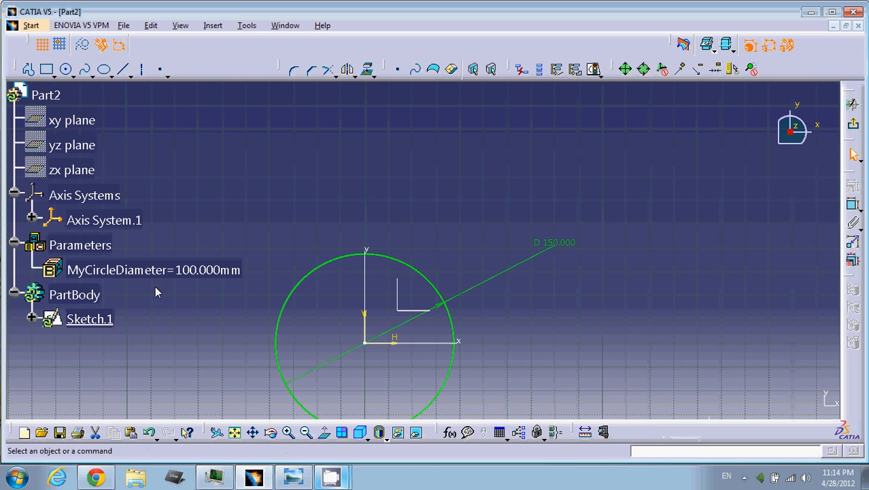
- Edit the circle's diameter constraint and change its dimension type to Radius
mouse_move(391, 236)
middle_down()
mouse_move(401, 183)
mouse_move(404, 236)
middle_up()
scroll(307, 207, down, 1)
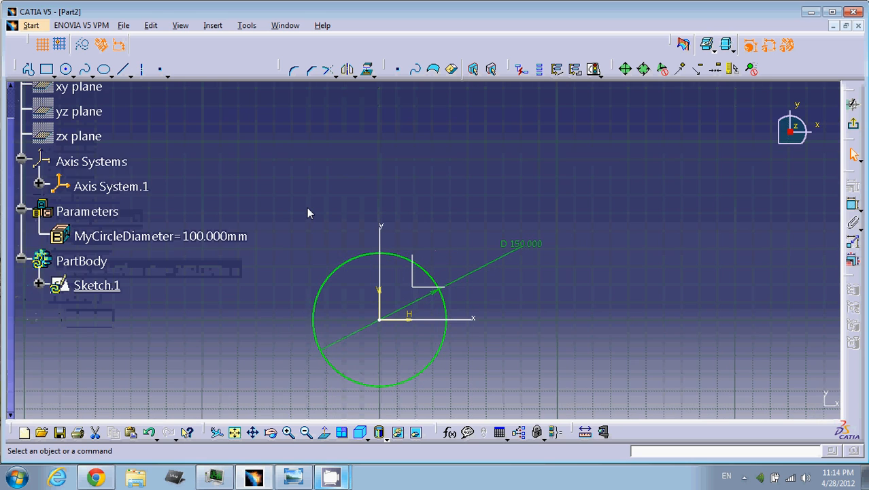
scroll(307, 207, up, 1)
scroll(173, 262, down, 1)
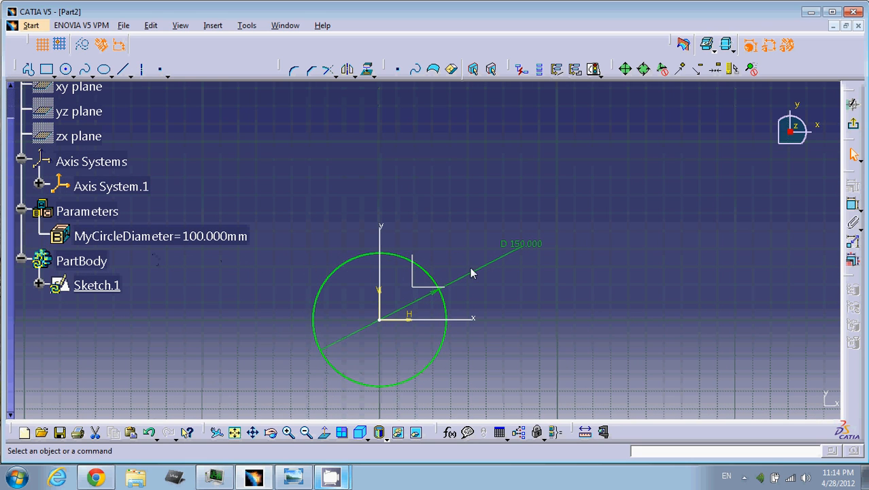
mouse_move(444, 236)
middle_down()
mouse_move(438, 188)
mouse_move(447, 217)
middle_up()
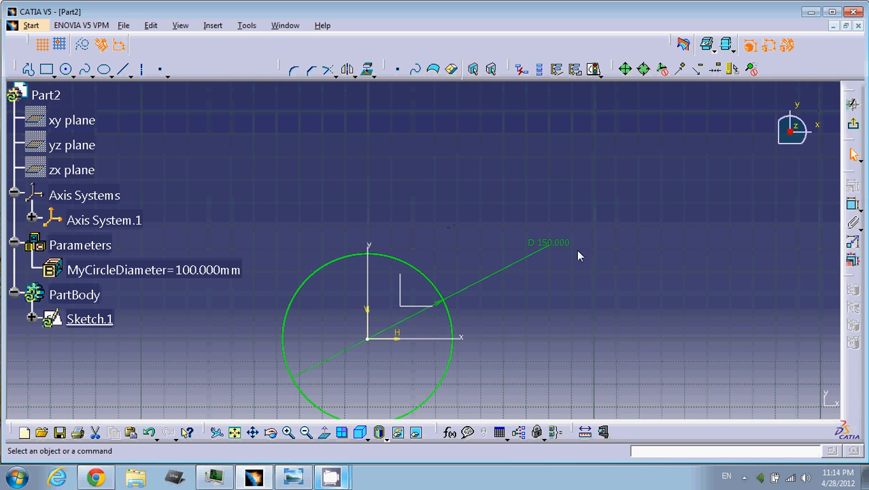
double_click(557, 247)
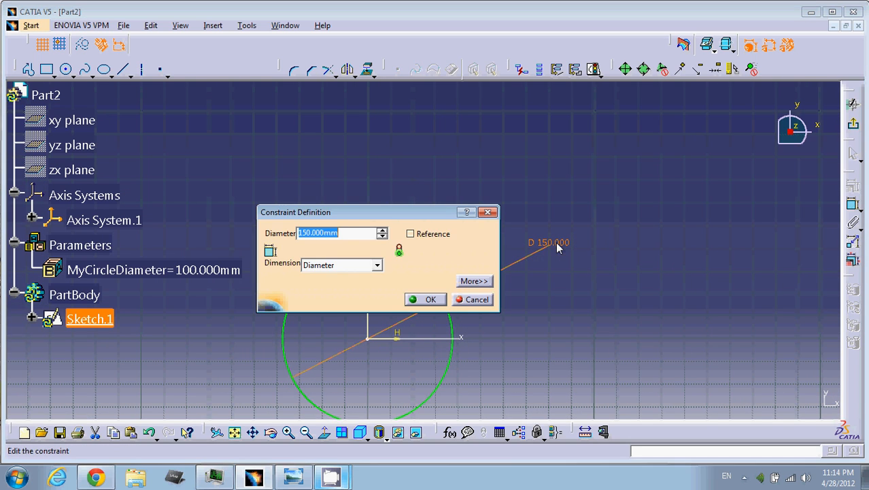
right_click(431, 196)
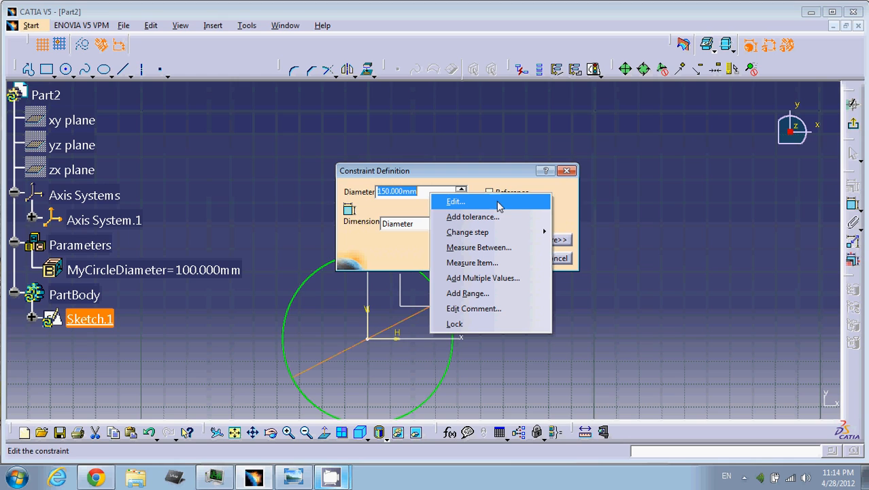
click(402, 209)
click(456, 224)
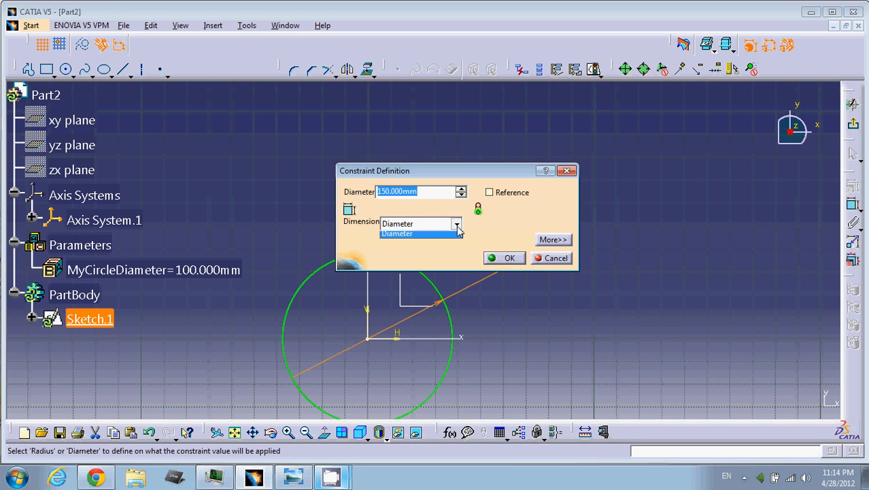
click(408, 236)
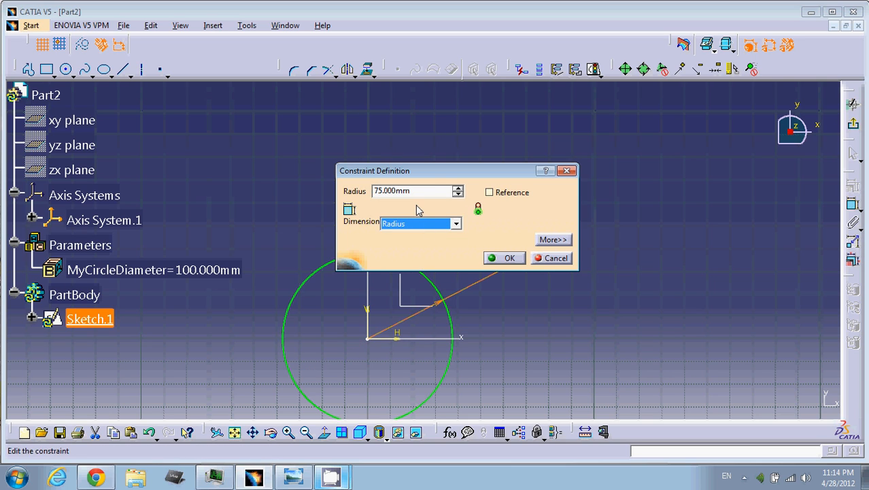
- Add a formula to the circle's radius that sets it equal to the MyCircleDiameter parameter
drag(435, 172, 504, 139)
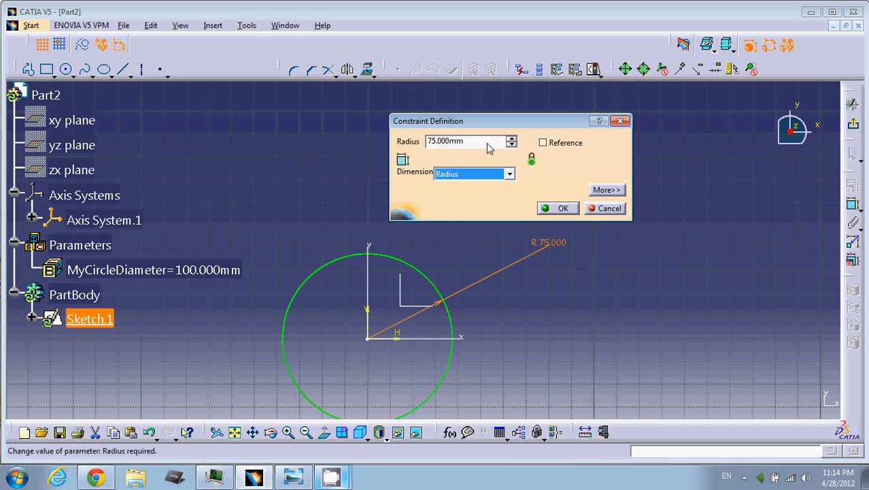
click(489, 144)
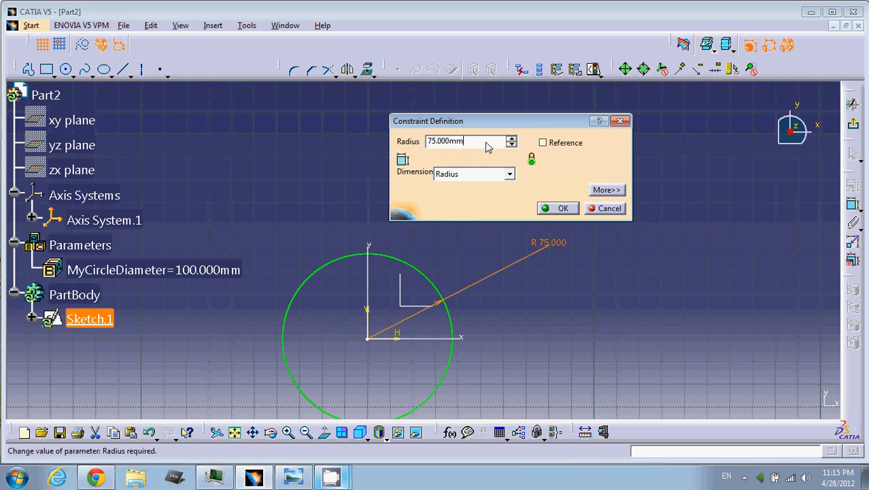
right_click(486, 146)
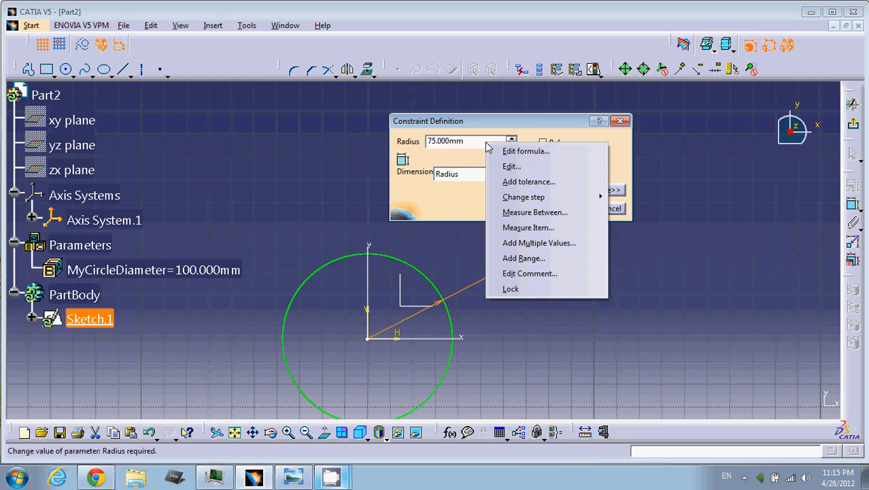
click(528, 154)
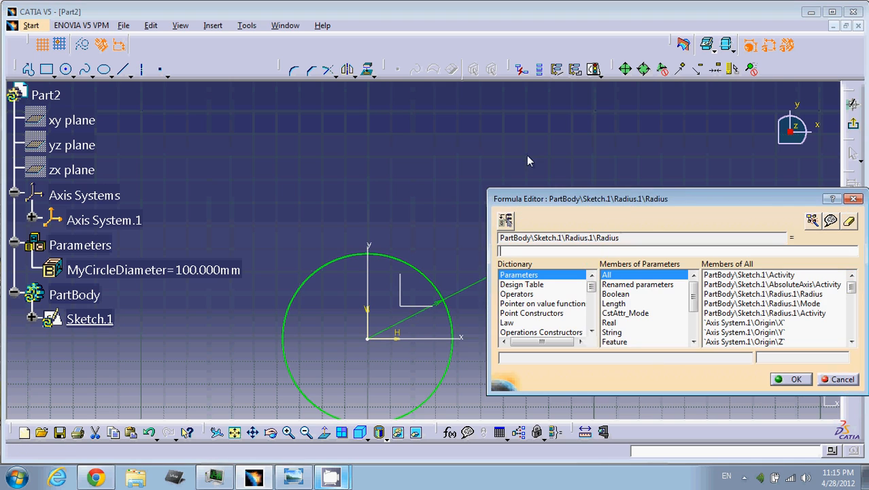
drag(559, 201, 463, 141)
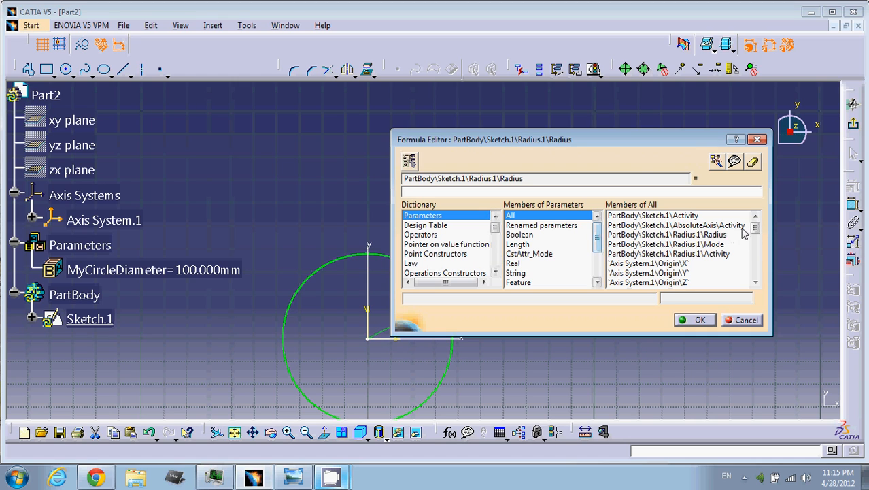
drag(756, 229, 758, 251)
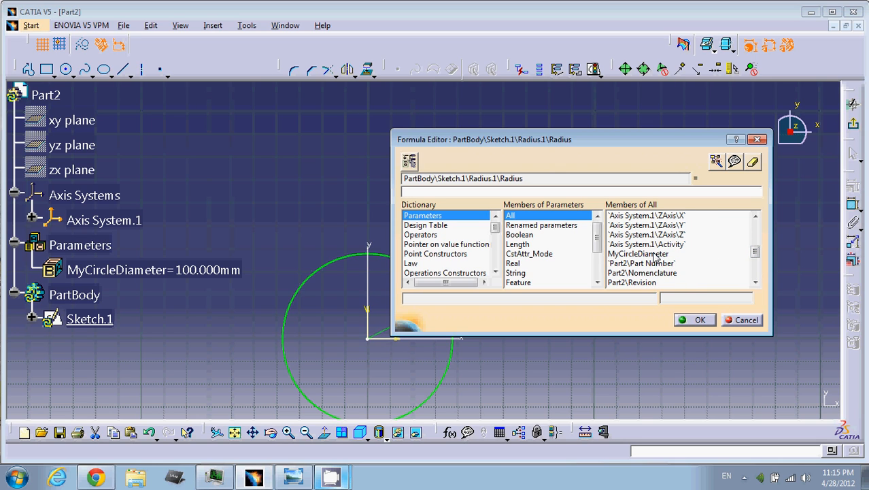
middle_drag(275, 156, 288, 161)
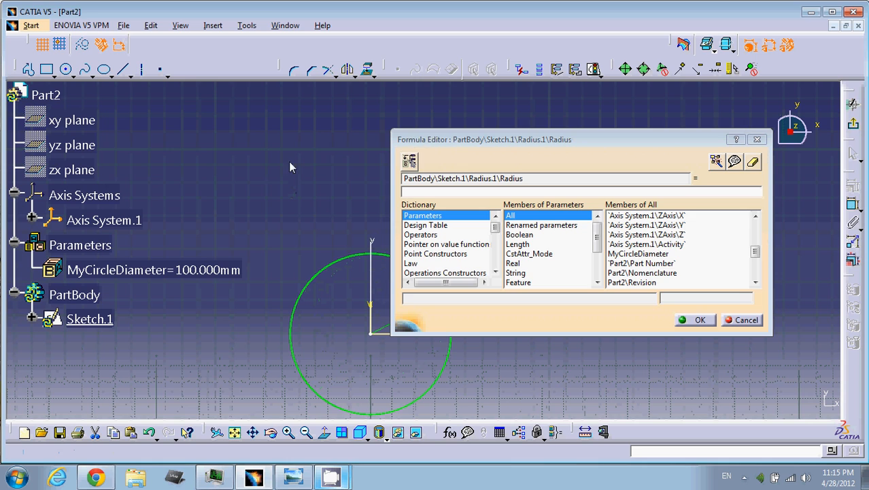
click(201, 267)
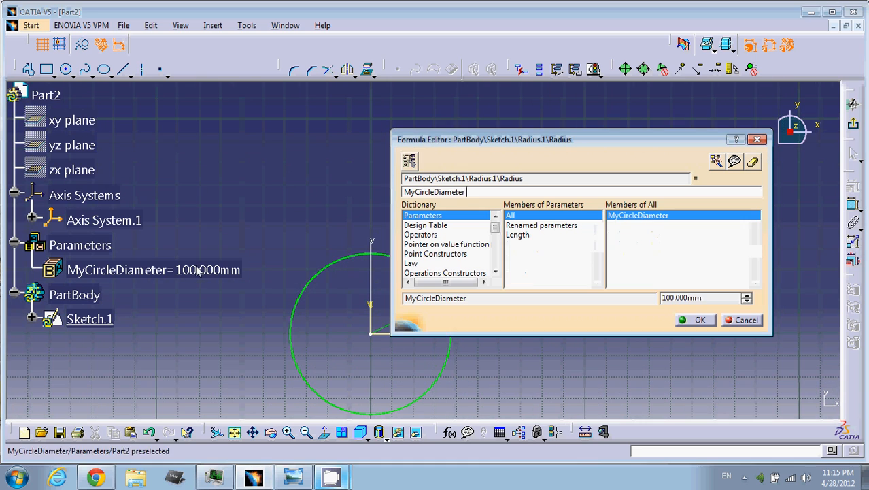
click(698, 319)
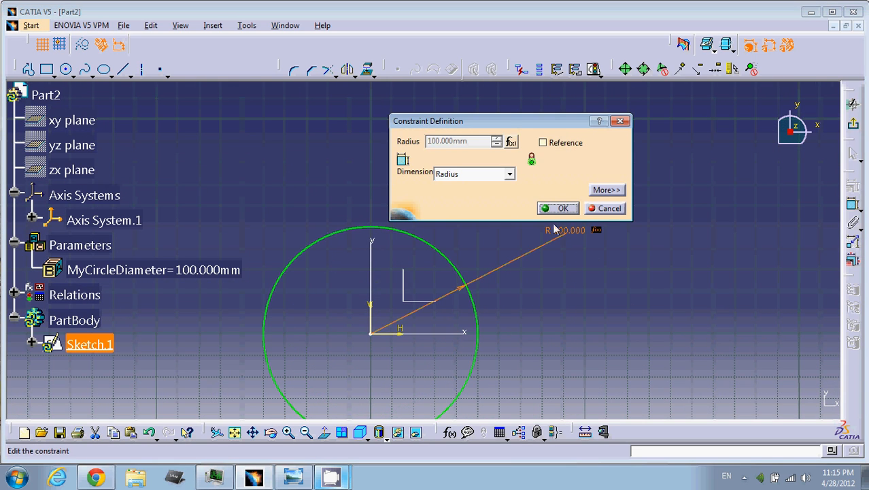
- Accept the formula-driven radius constraint and exit the sketch
drag(506, 121, 631, 102)
middle_drag(604, 285, 521, 302)
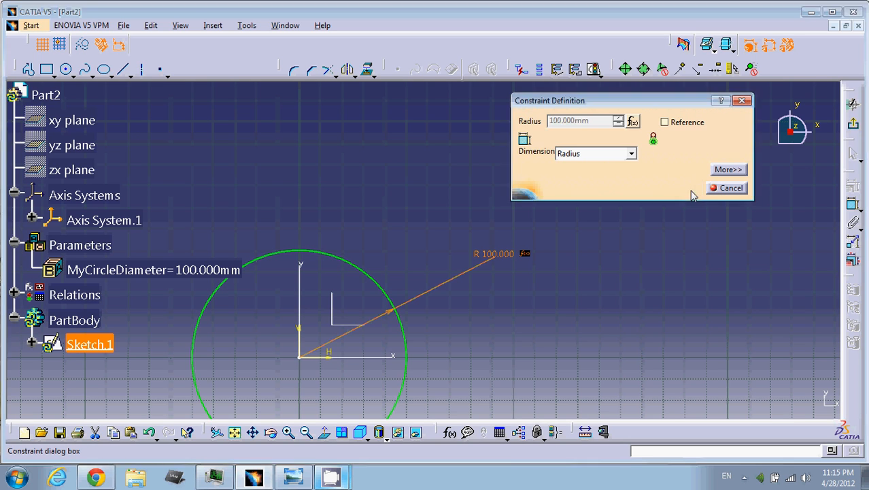
click(683, 188)
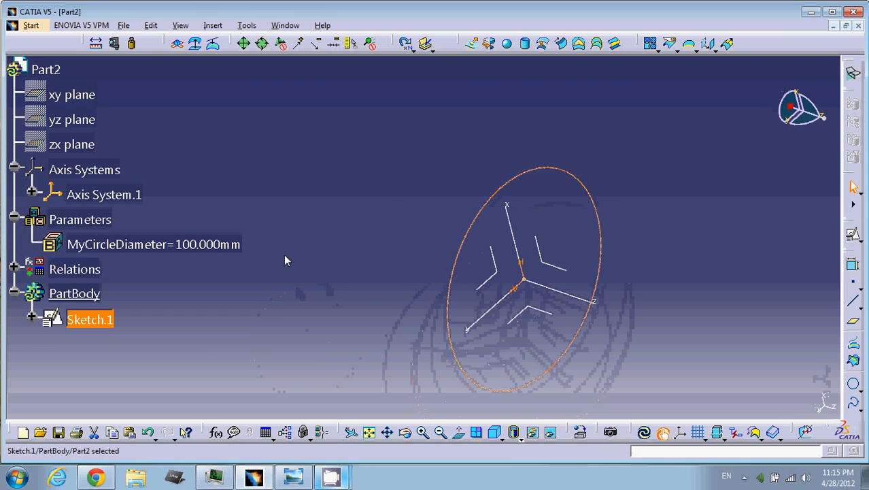
- Rename the MyCircleDiameter parameter to MyCircleRadius and set its value to 50 mm
middle_drag(392, 181, 388, 164)
click(223, 255)
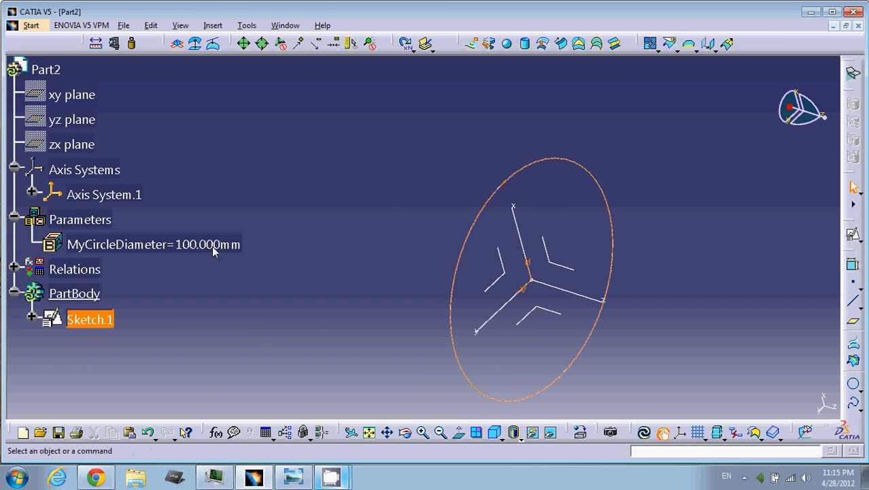
double_click(212, 246)
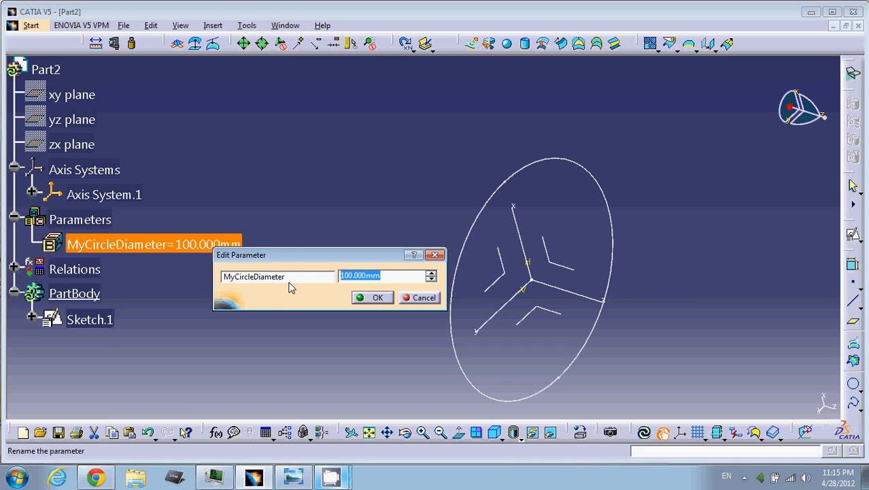
drag(302, 280, 265, 279)
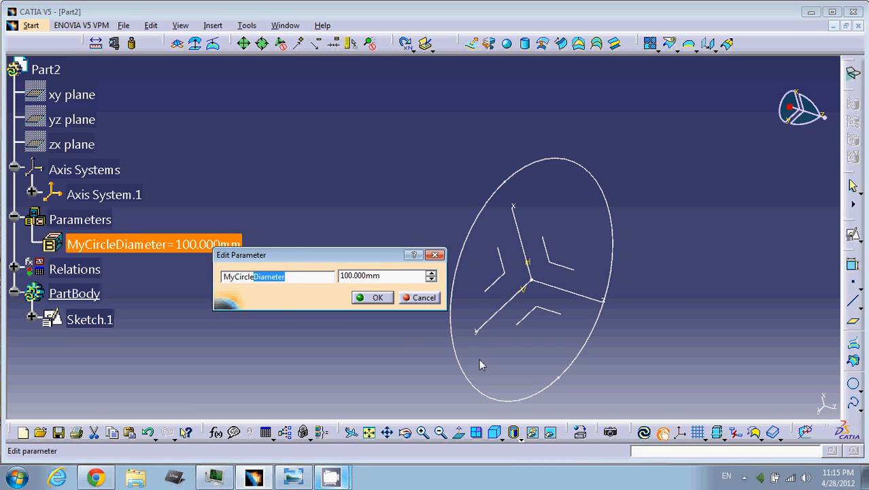
text(Radius)
drag(403, 277, 339, 270)
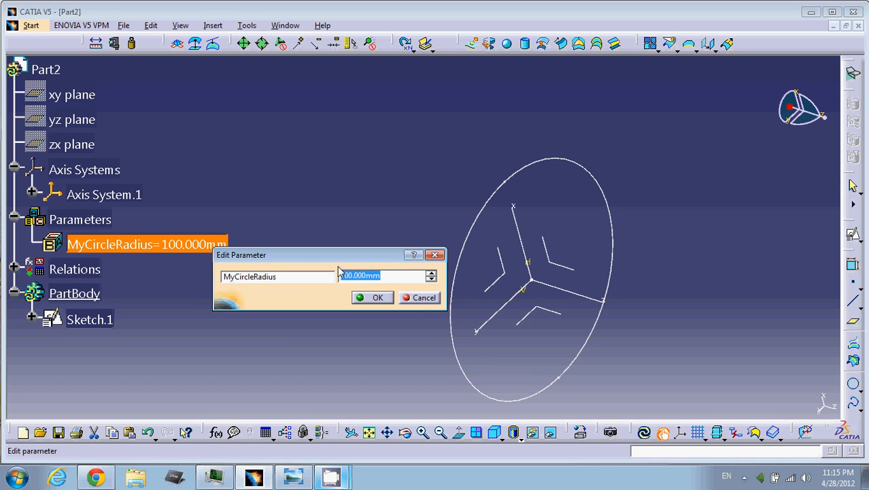
text(50)
click(373, 297)
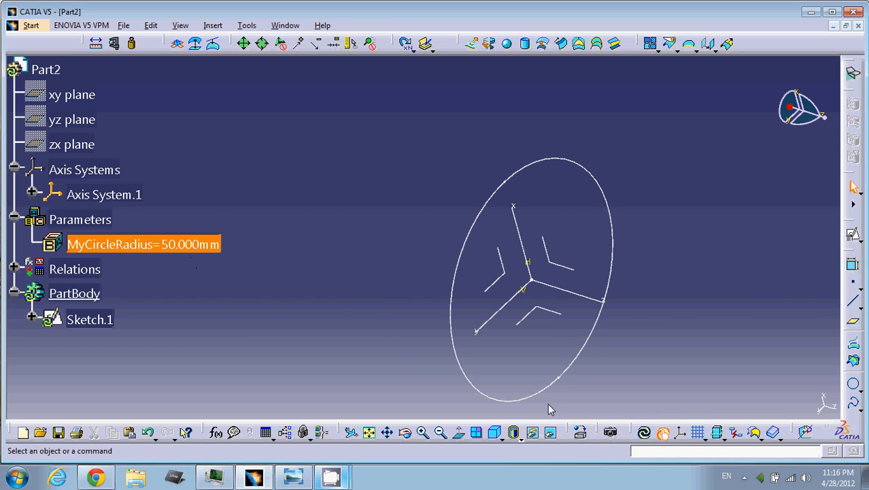
- Update the part to apply the changed radius parameter to the sketched circle
click(649, 433)
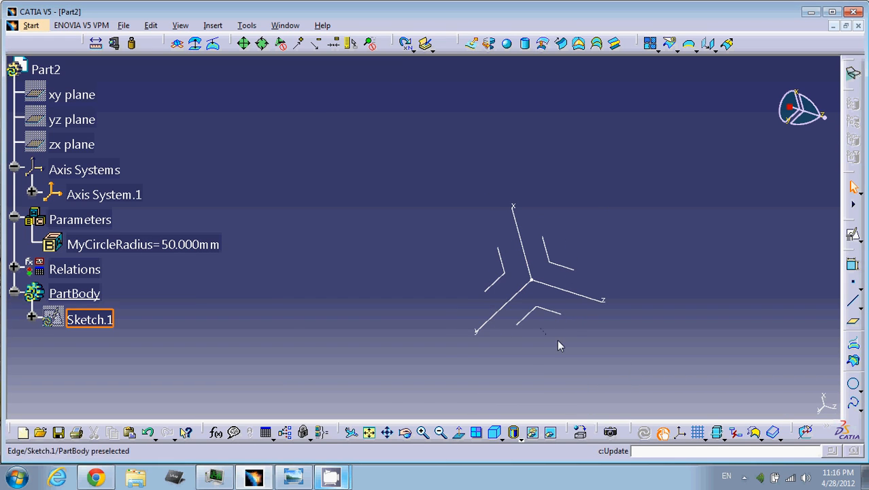
mouse_move(559, 346)
middle_down()
mouse_move(467, 351)
mouse_move(526, 353)
middle_up()
middle_drag(426, 305, 385, 215)
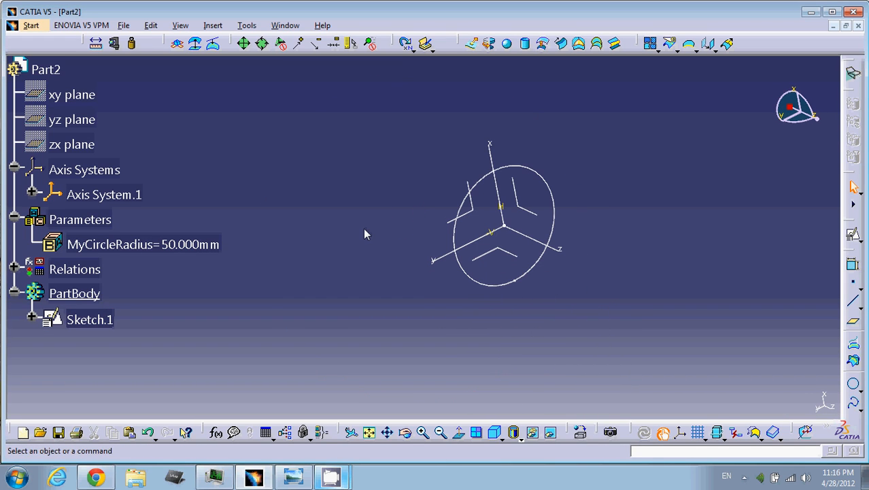
- Open Sketch.1 to check the circle's formula-driven radius constraint, and return to the 3D part
double_click(100, 326)
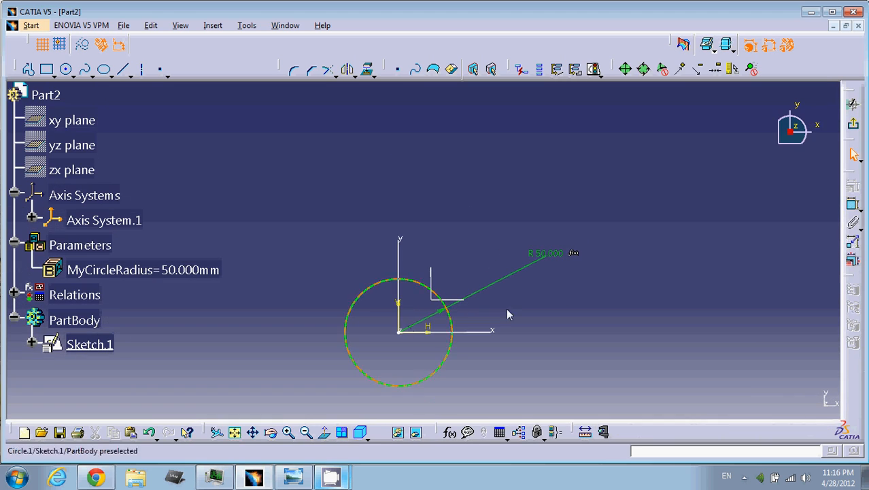
mouse_move(580, 285)
ctrl+middle_down()
mouse_move(596, 258)
mouse_move(614, 262)
ctrl+middle_up()
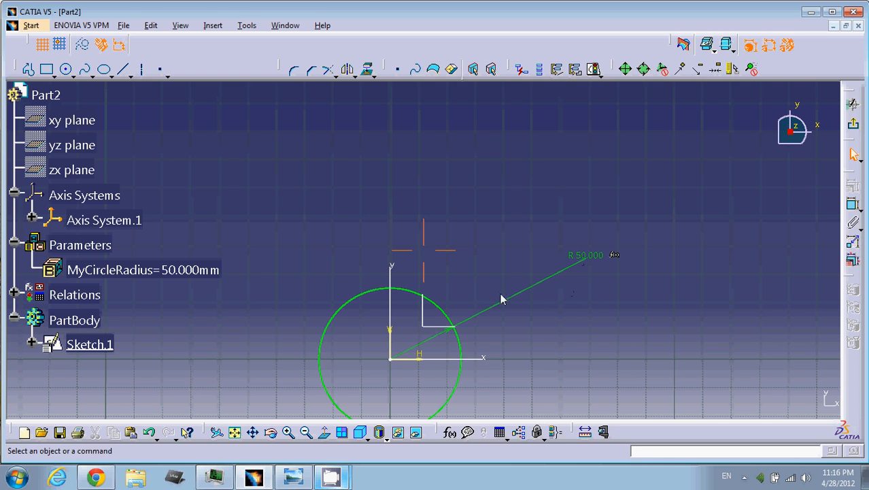
click(856, 127)
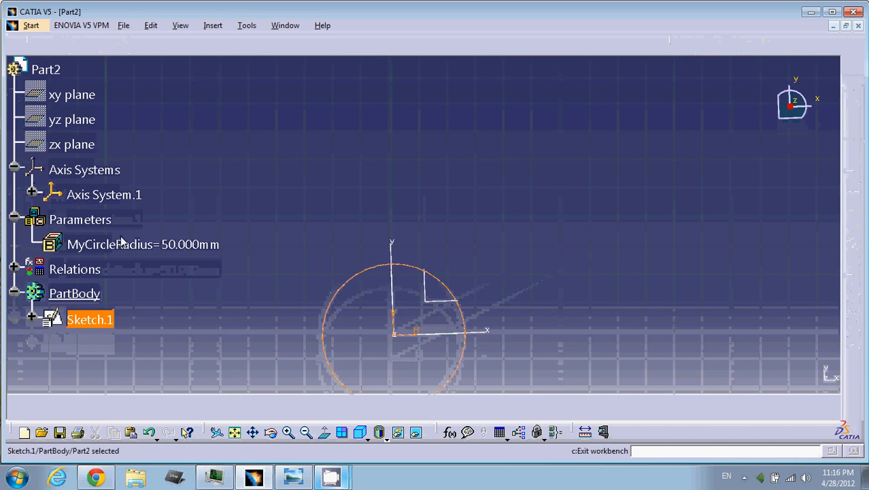
mouse_move(373, 171)
middle_down()
mouse_move(352, 217)
mouse_move(326, 231)
middle_up()
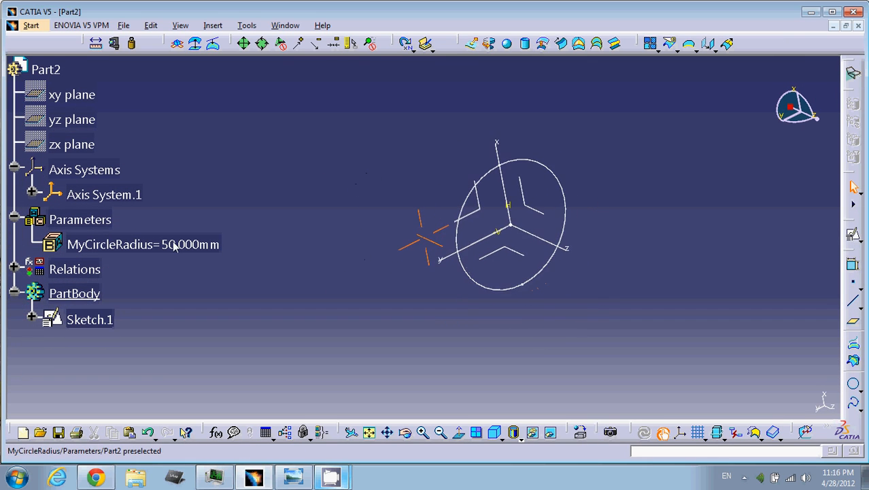
- Set the MyCircleRadius parameter to 100 mm and update the part to resize the circle
double_click(136, 244)
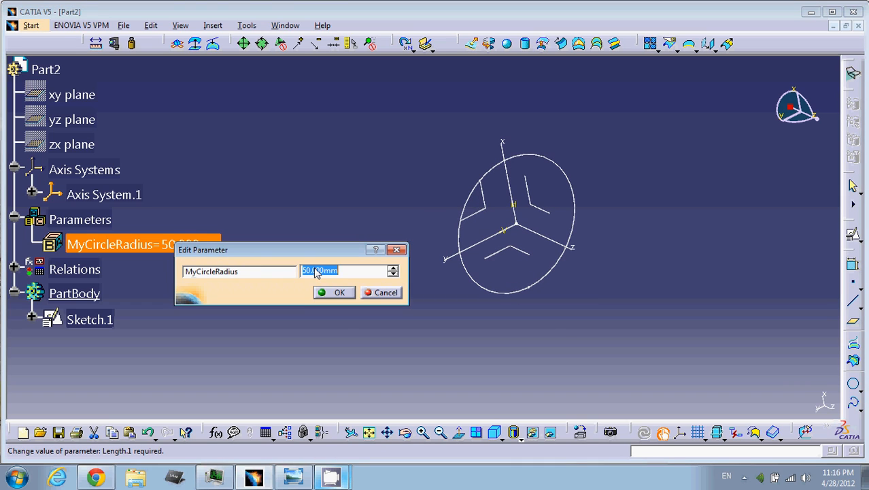
text(100)
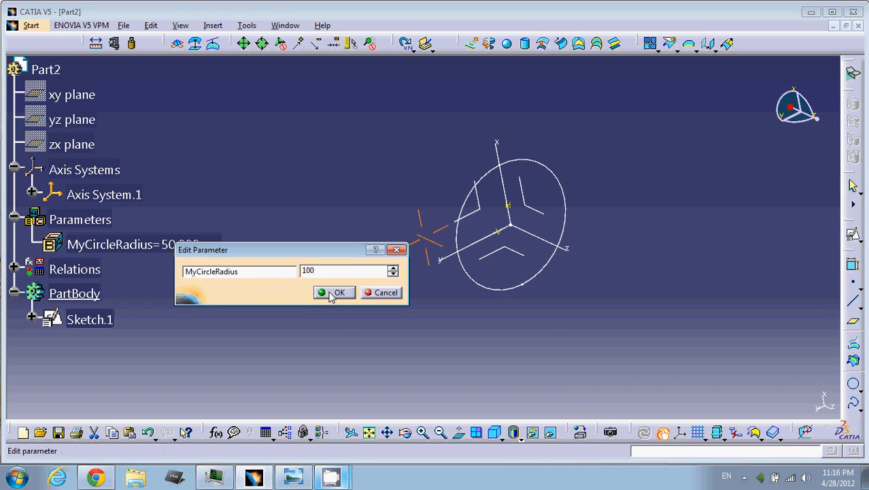
click(334, 292)
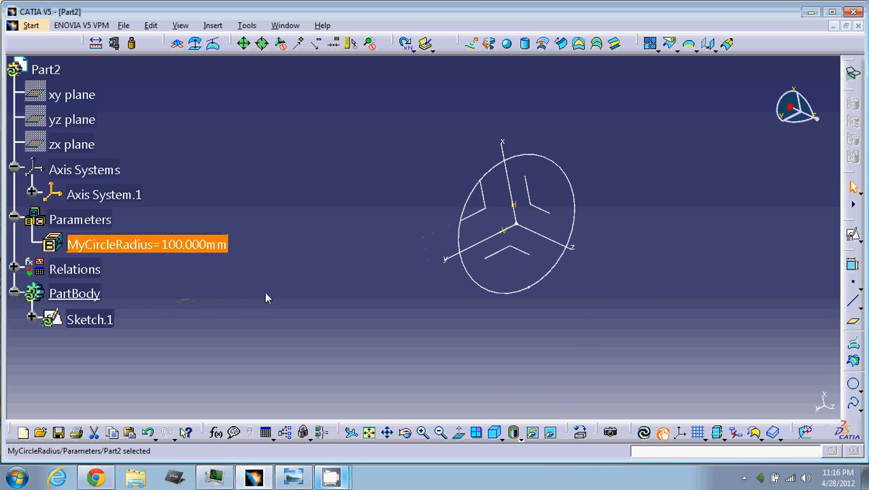
click(410, 277)
click(644, 433)
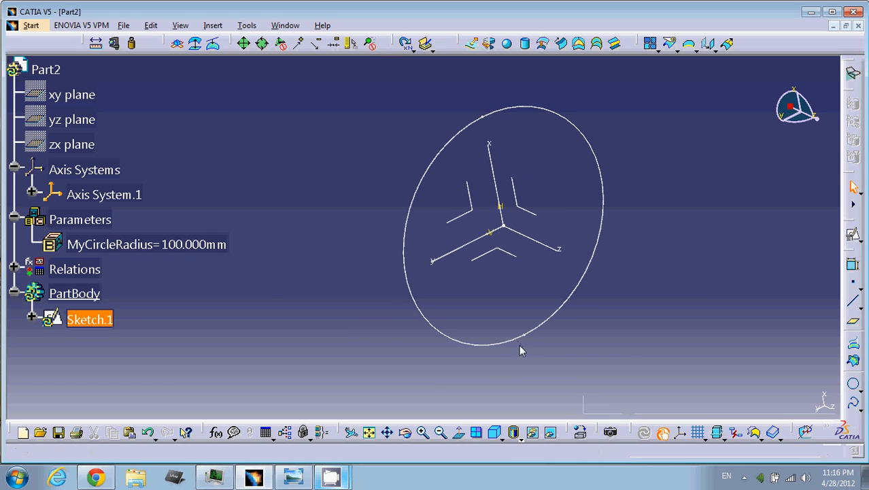
click(371, 179)
middle_drag(372, 179, 386, 194)
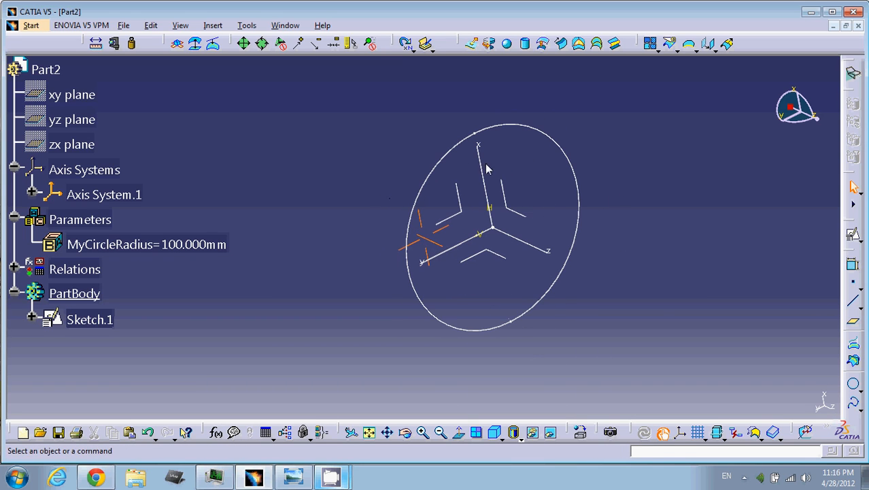
mouse_move(398, 257)
middle_down()
mouse_move(234, 246)
mouse_move(512, 255)
mouse_move(382, 263)
mouse_move(393, 264)
mouse_move(395, 291)
mouse_move(371, 271)
mouse_move(350, 280)
middle_up()
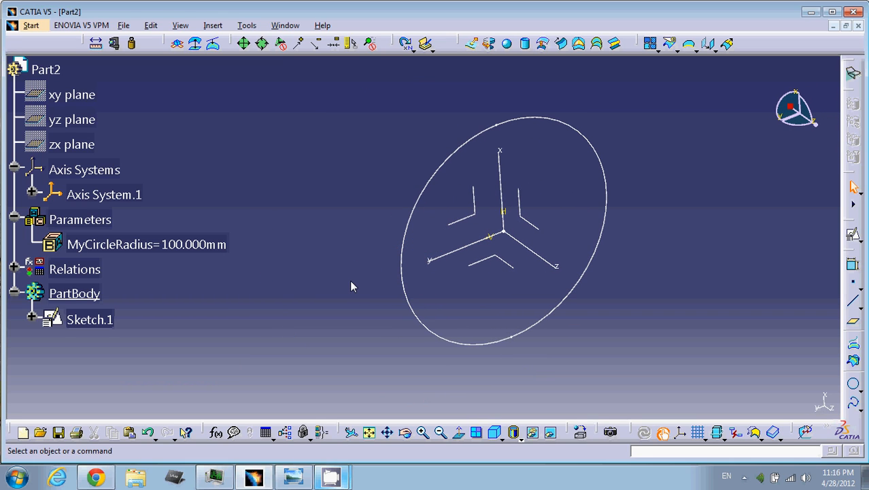